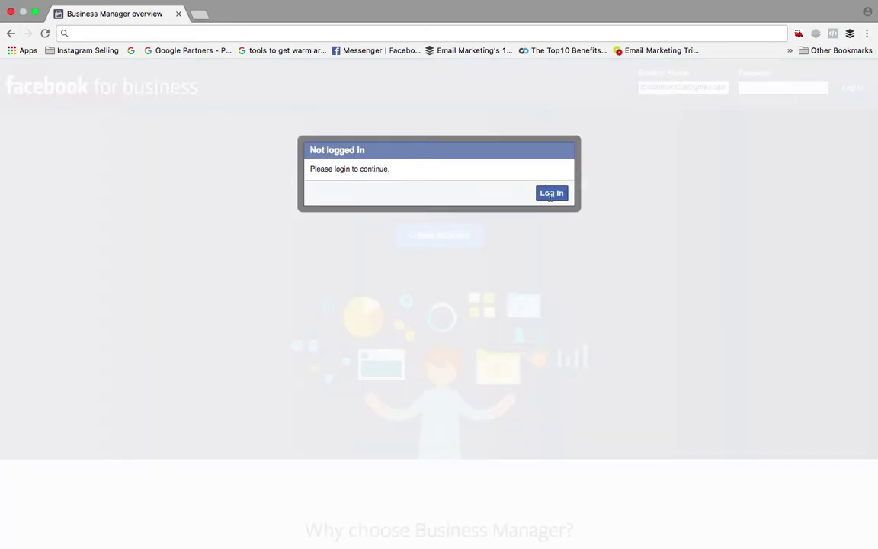
# Step: Dismiss the 'Not logged in' notice to reveal the Business Manager login form
pyautogui.click(553, 194)
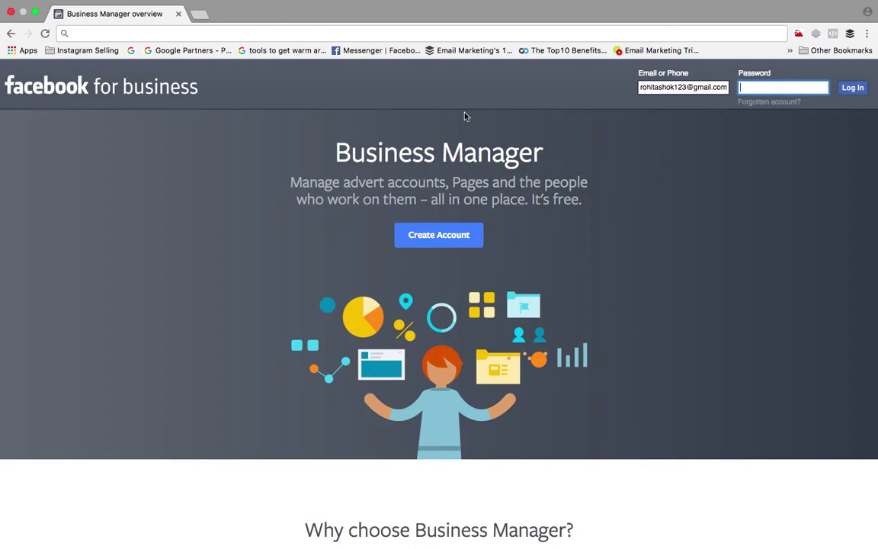
# Step: Try opening the facebook.com/Creativehub page directly from the address bar
pyautogui.click(379, 34)
pyautogui.write('face')
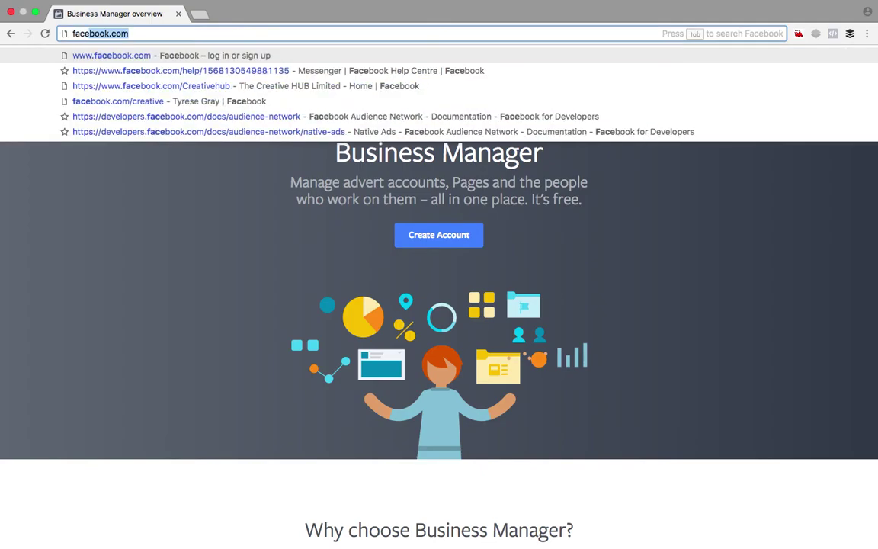
pyautogui.write('book.com')
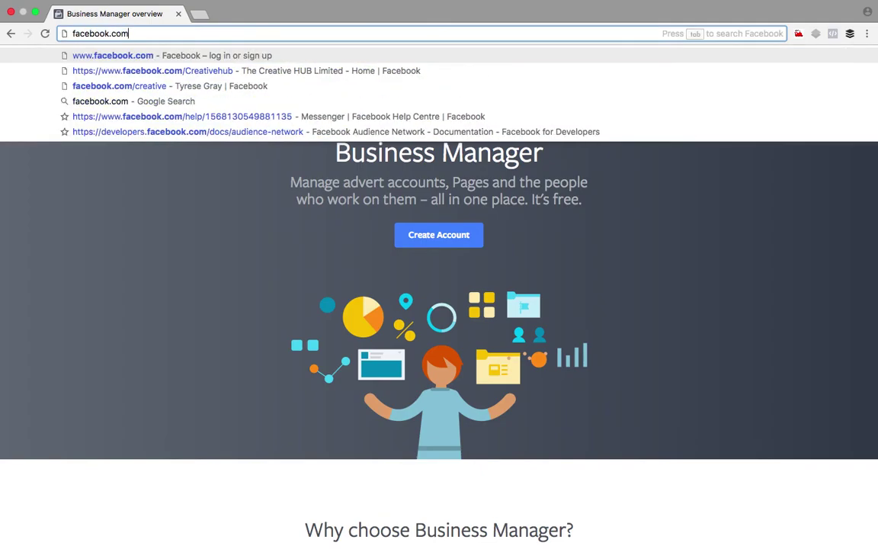
pyautogui.click(415, 72)
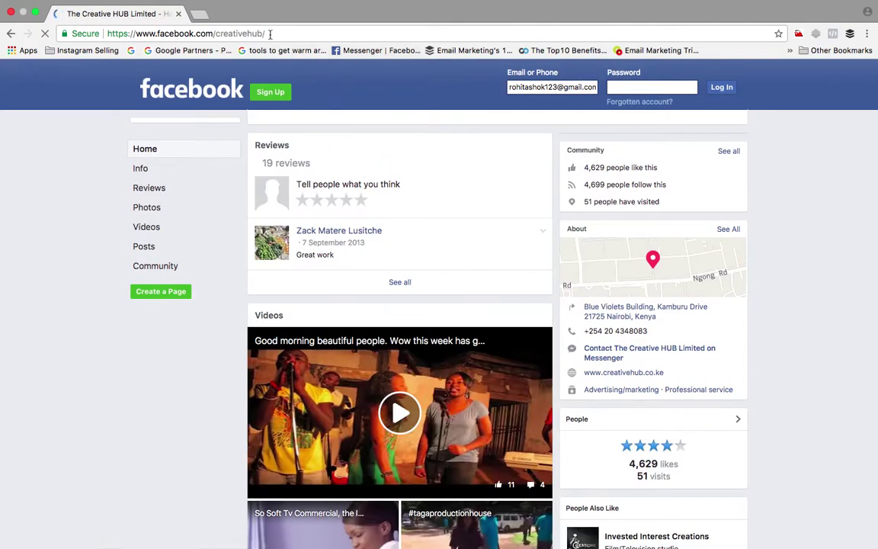
# Step: Load google.com and search for 'facebook creative hub'
pyautogui.click(292, 34)
pyautogui.write('google.com')
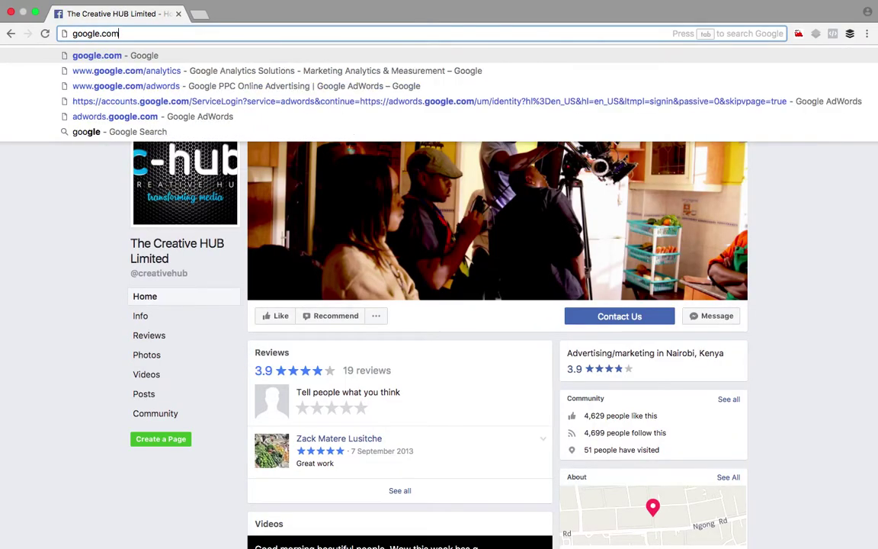
pyautogui.press('Return')
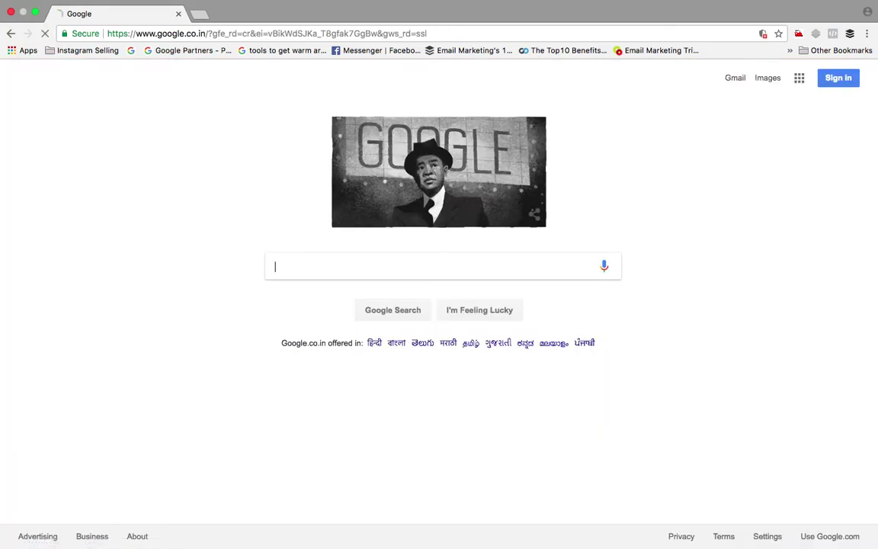
pyautogui.write('faceb')
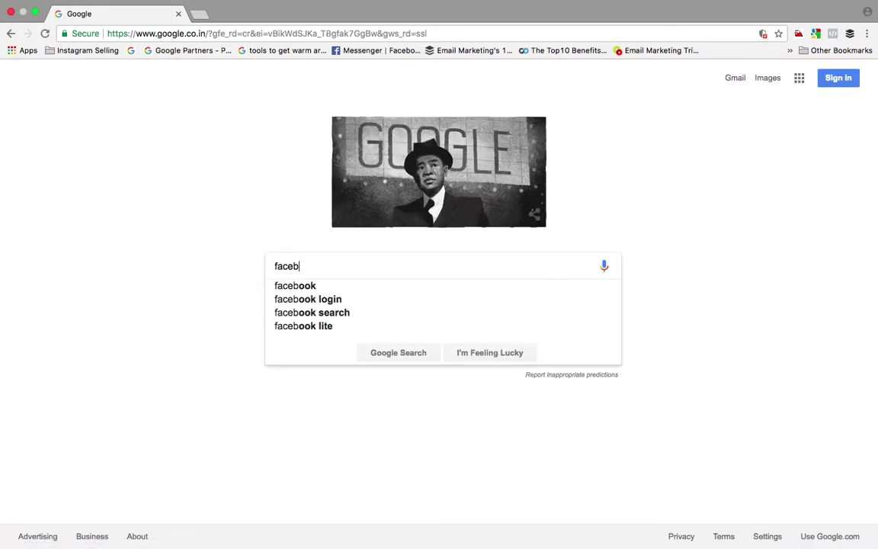
pyautogui.write('ook cea')
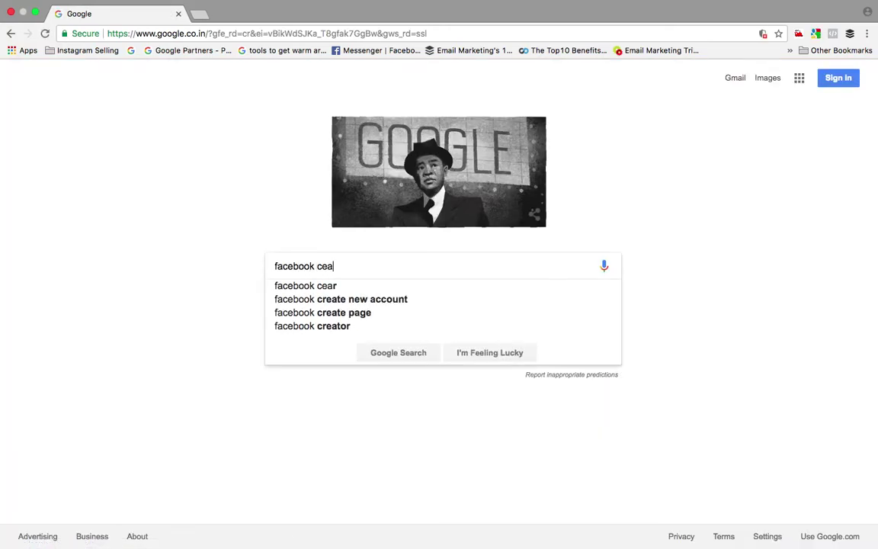
pyautogui.press('BackSpace')
pyautogui.press('BackSpace')
pyautogui.press('BackSpace')
pyautogui.write('reat')
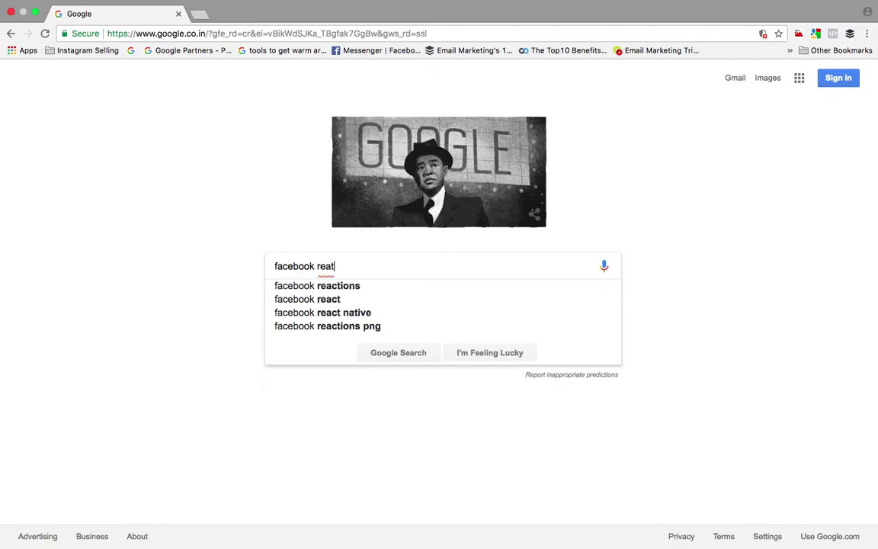
pyautogui.press('BackSpace')
pyautogui.press('BackSpace')
pyautogui.press('BackSpace')
pyautogui.press('BackSpace')
pyautogui.write('ce')
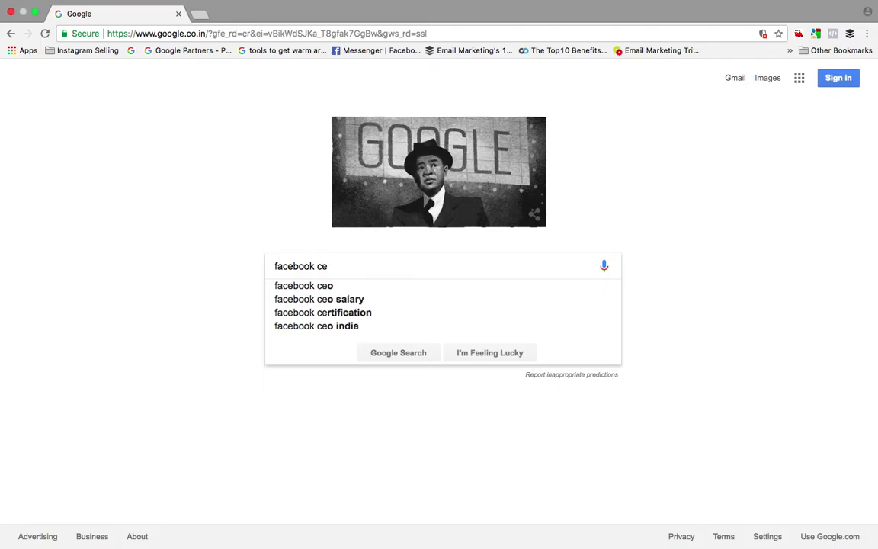
pyautogui.press('BackSpace')
pyautogui.write('reati')
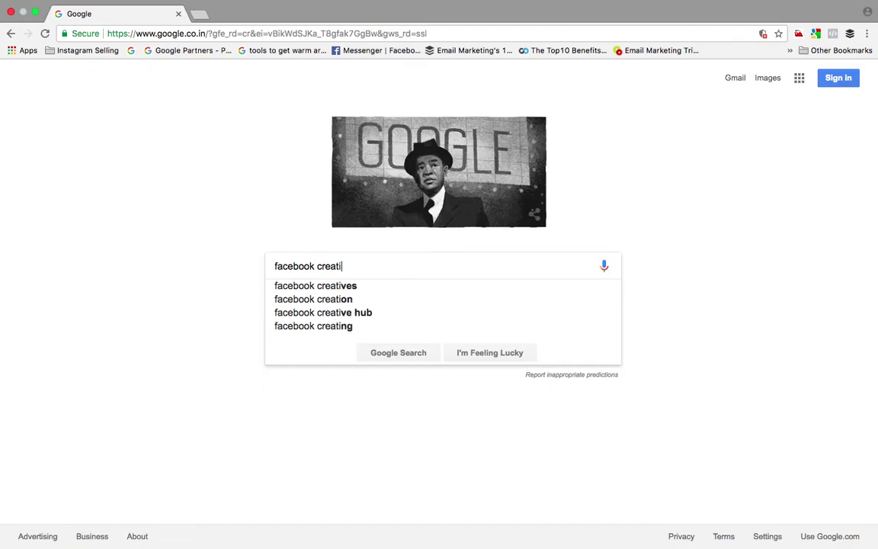
pyautogui.write('ve')
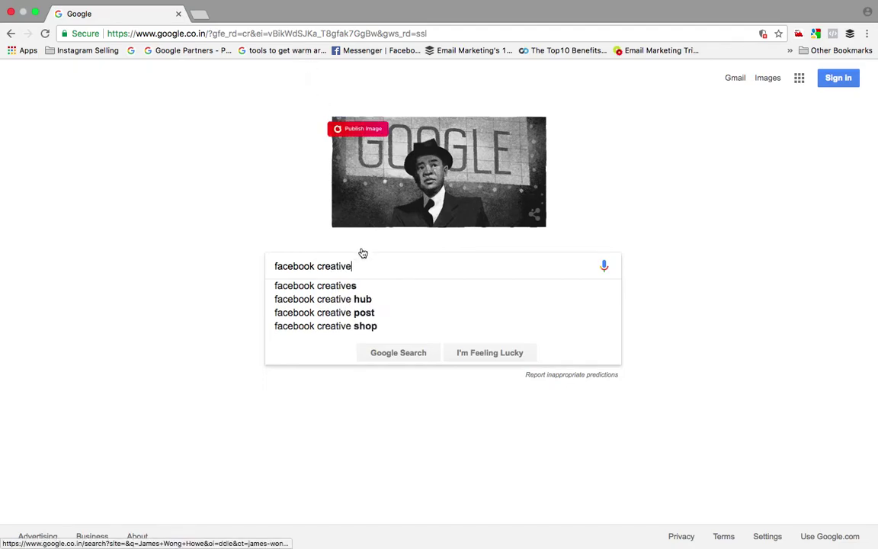
pyautogui.click(364, 307)
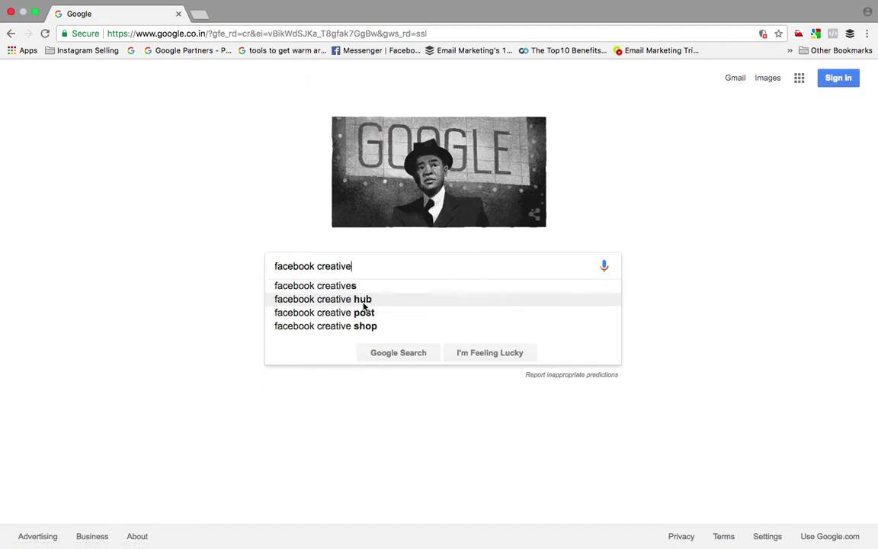
pyautogui.click(363, 302)
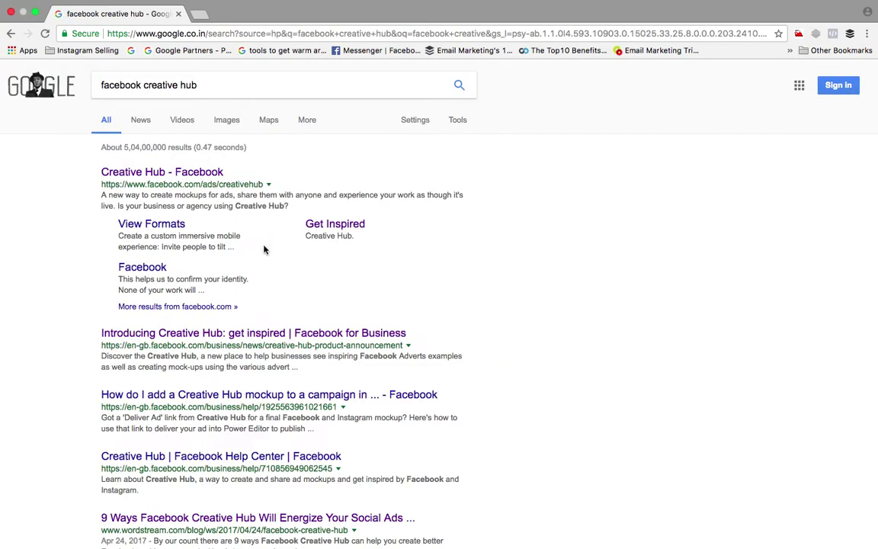
pyautogui.click(210, 175)
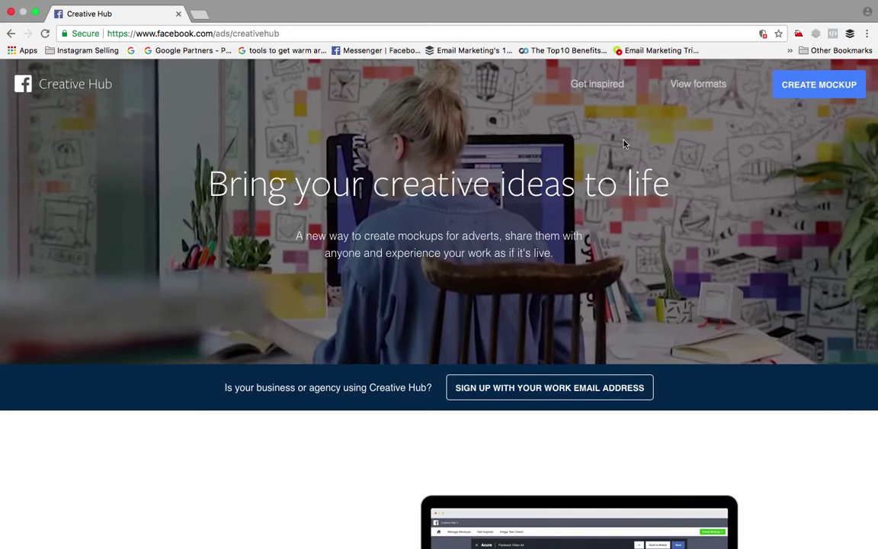
pyautogui.scroll(-5, 779, 200)
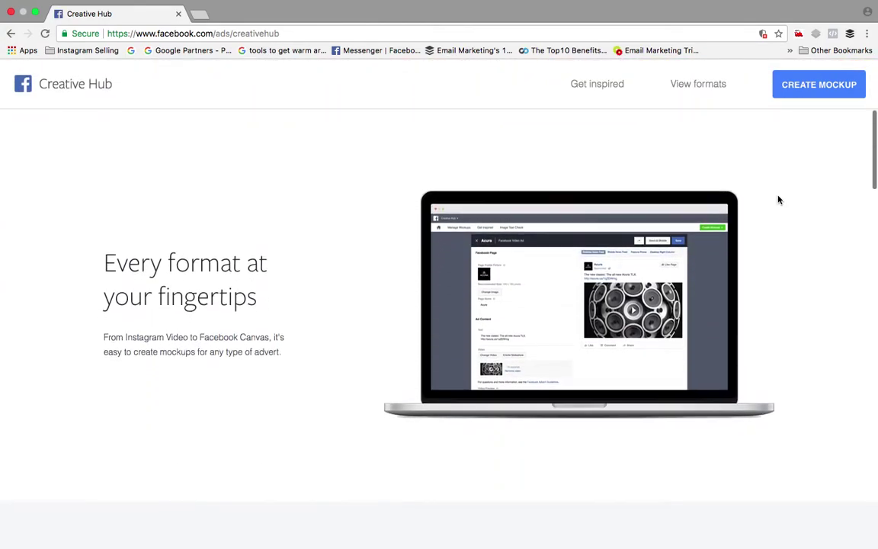
pyautogui.scroll(5, 779, 199)
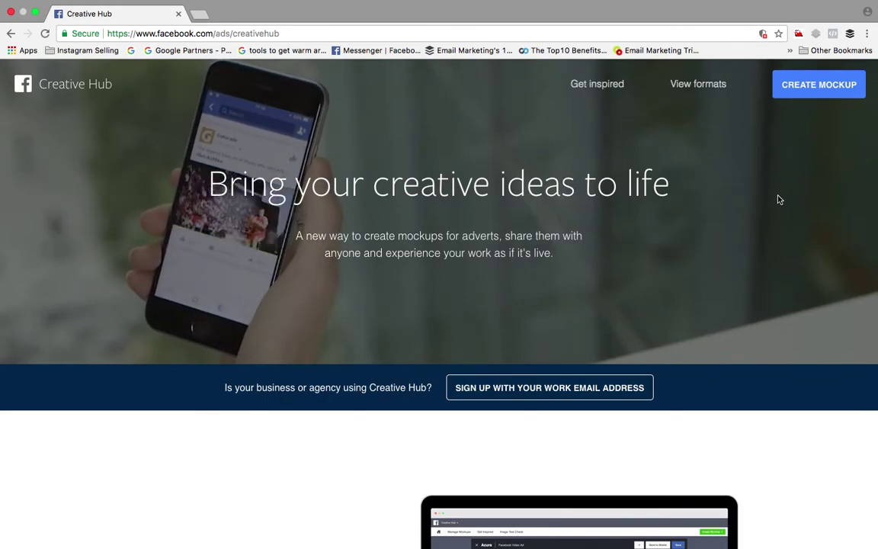
# Step: Start a mockup with CREATE MOCKUP and log in with the account password
pyautogui.click(825, 93)
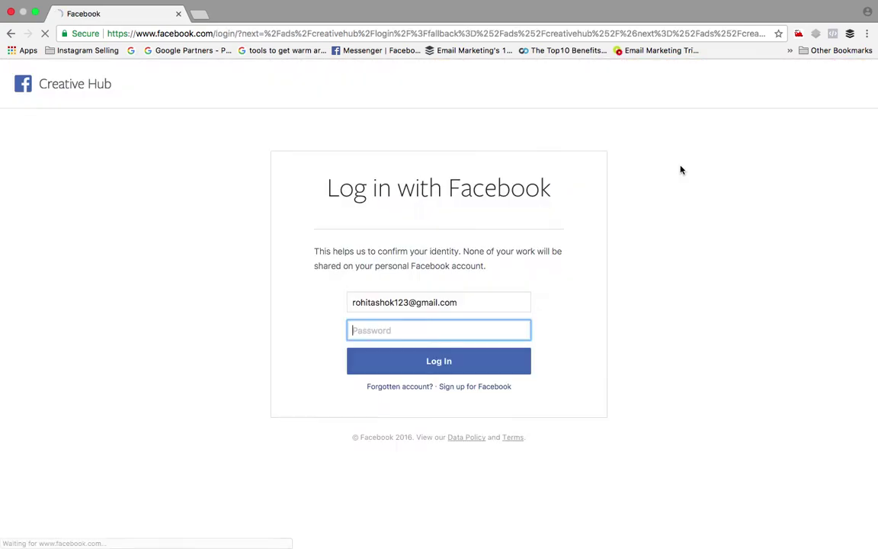
pyautogui.write('•')
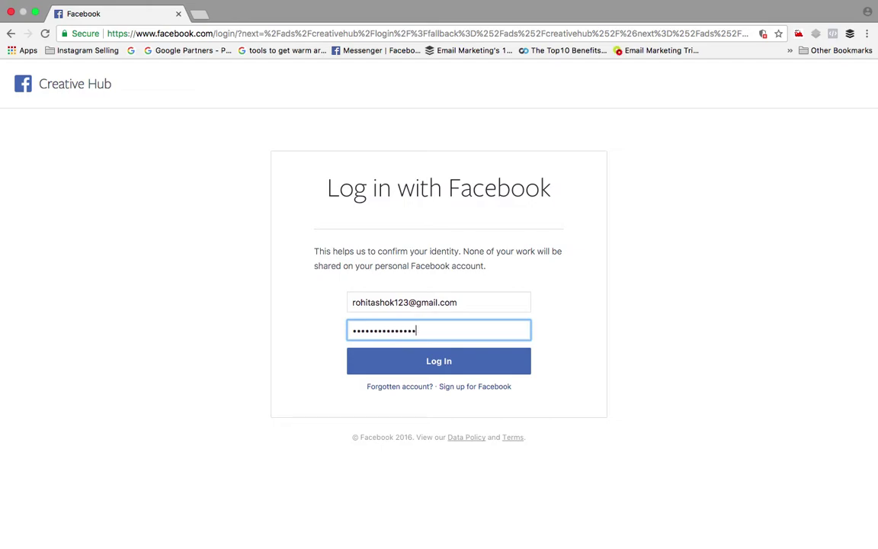
pyautogui.press('Return')
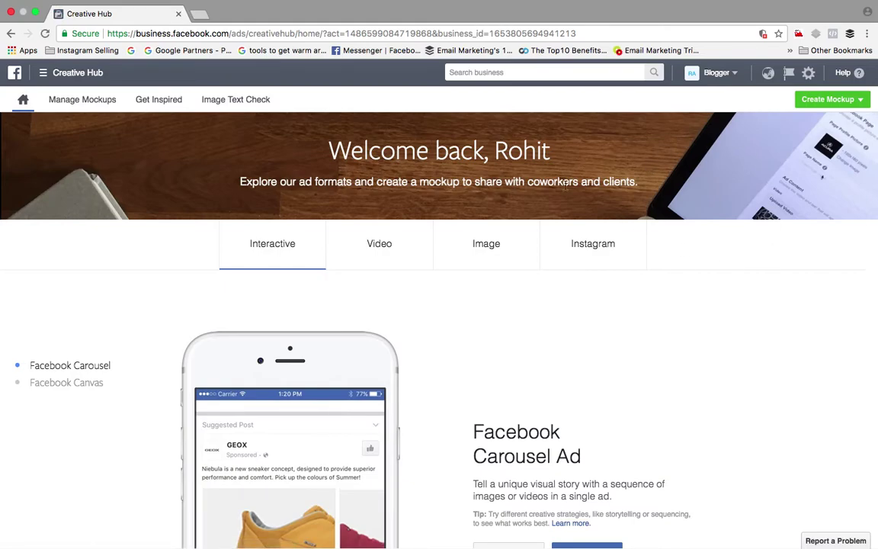
# Step: Browse the Video ad formats, then check the still-empty saved mockups list
pyautogui.scroll(-2, 381, 281)
pyautogui.click(381, 183)
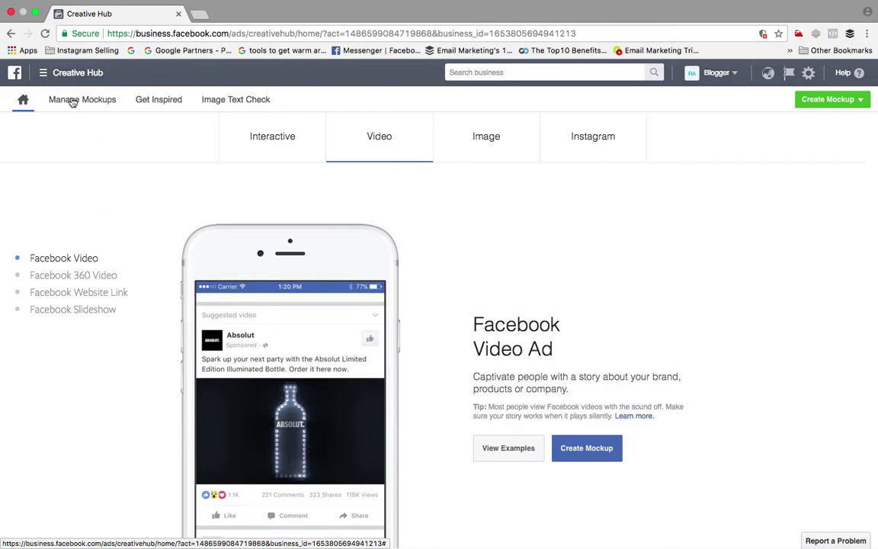
pyautogui.click(102, 108)
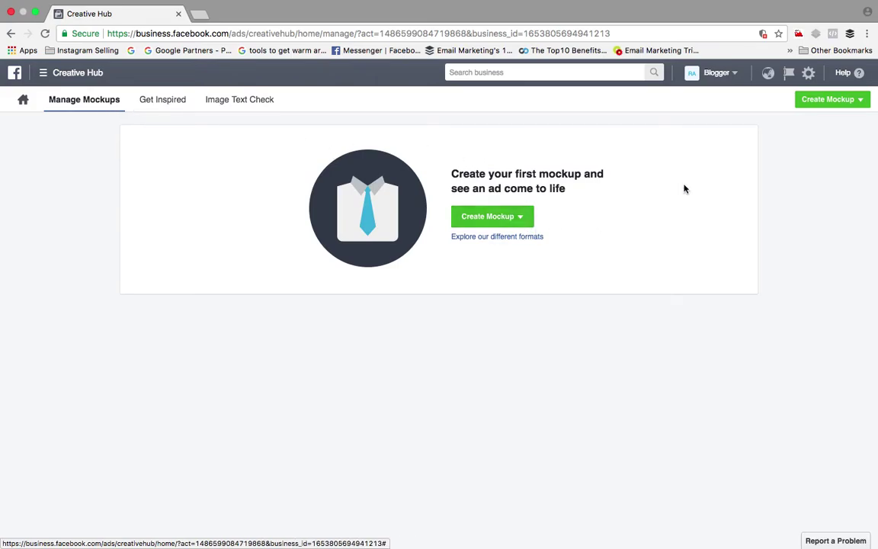
# Step: Return to the ad-format overview and reopen the Video category featuring Facebook Video Ad
pyautogui.click(488, 238)
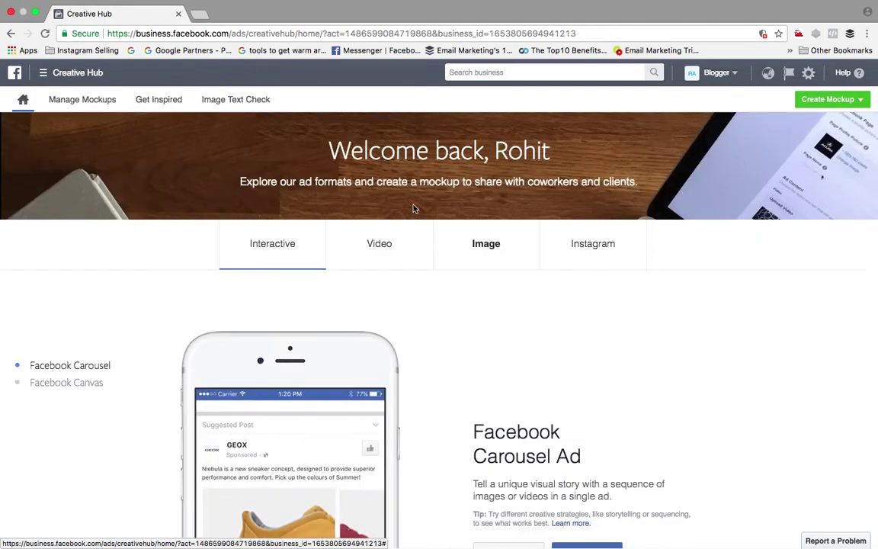
pyautogui.scroll(-3, 426, 300)
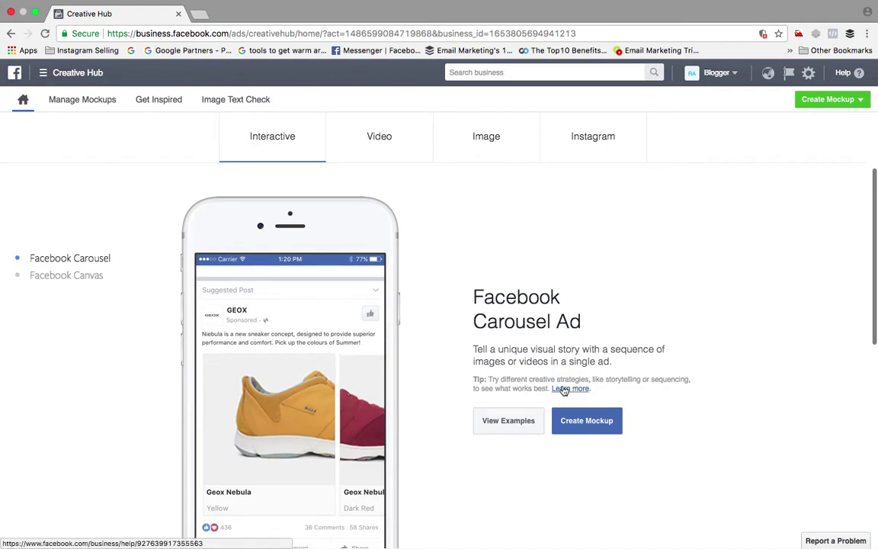
pyautogui.scroll(-5, 562, 387)
pyautogui.scroll(-5, 563, 387)
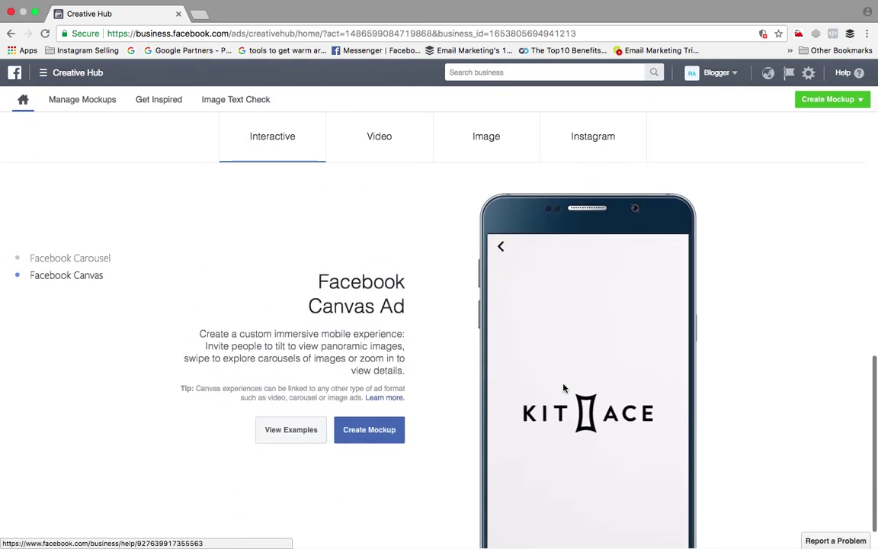
pyautogui.scroll(7, 466, 386)
pyautogui.click(405, 257)
pyautogui.scroll(-2, 405, 259)
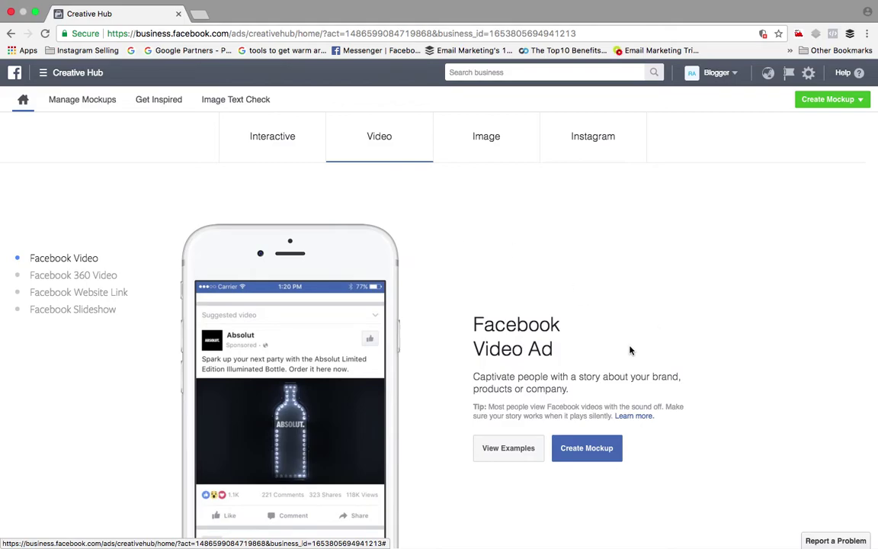
pyautogui.scroll(-3, 629, 350)
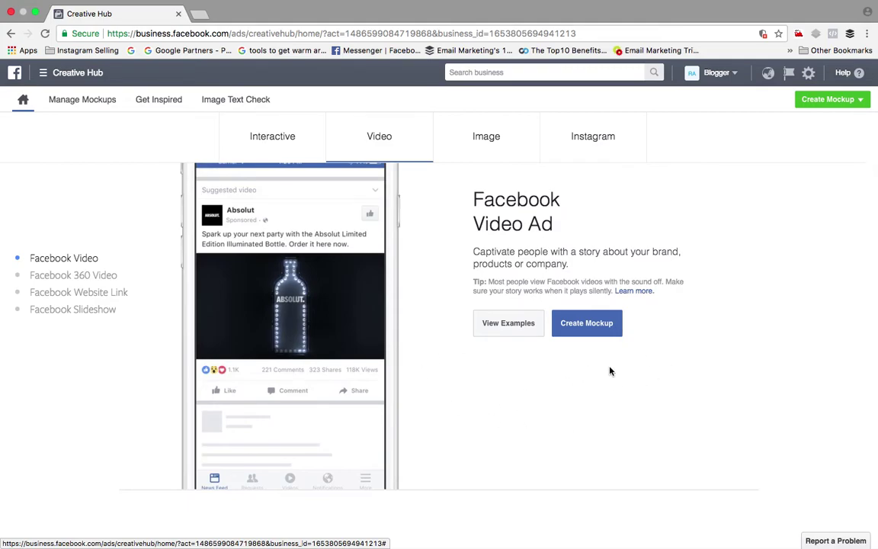
# Step: Look through the Image and Instagram ad format categories
pyautogui.click(495, 155)
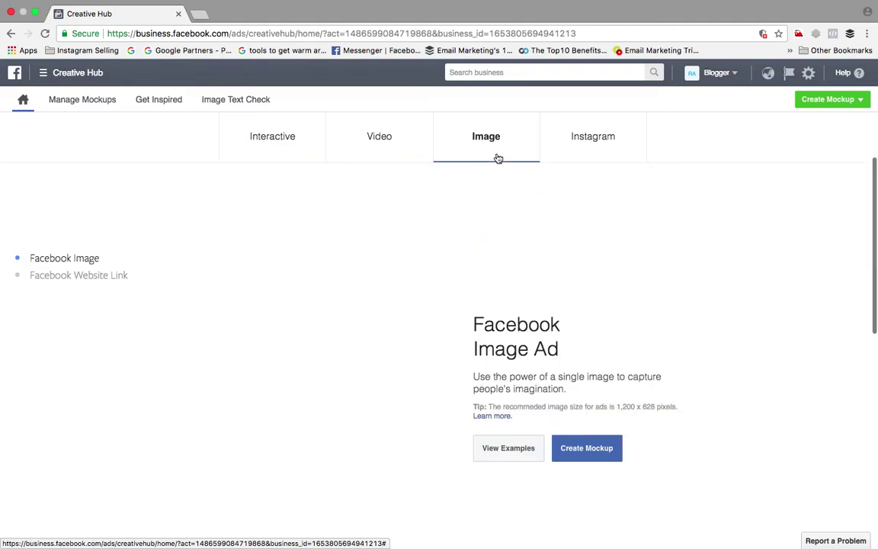
pyautogui.scroll(-6, 247, 344)
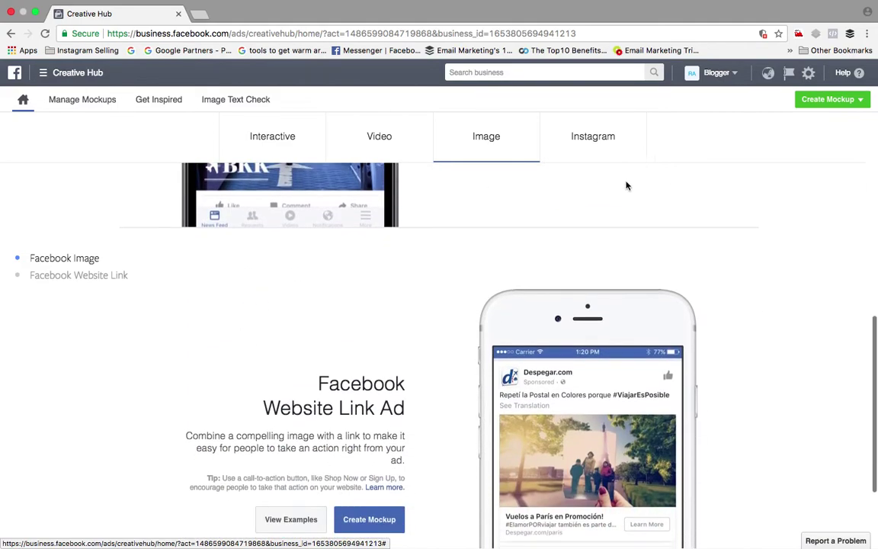
pyautogui.click(586, 157)
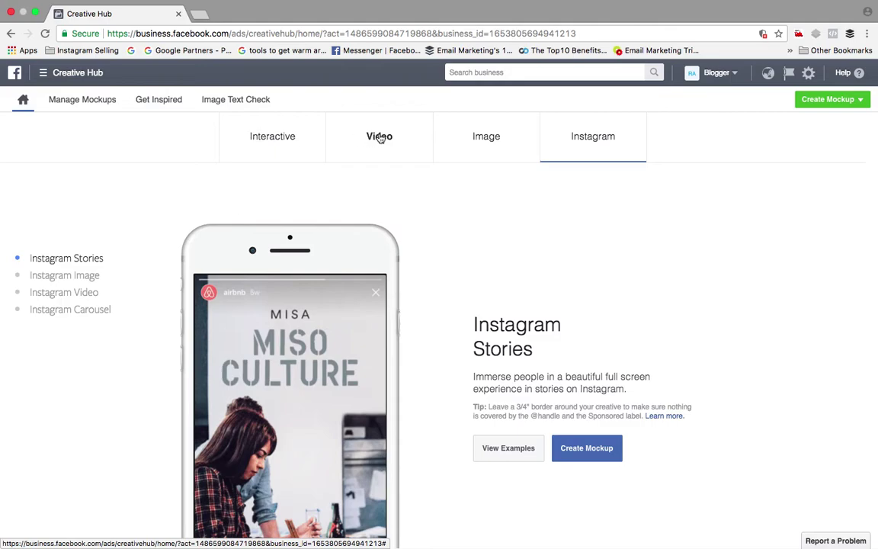
pyautogui.scroll(-10, 557, 226)
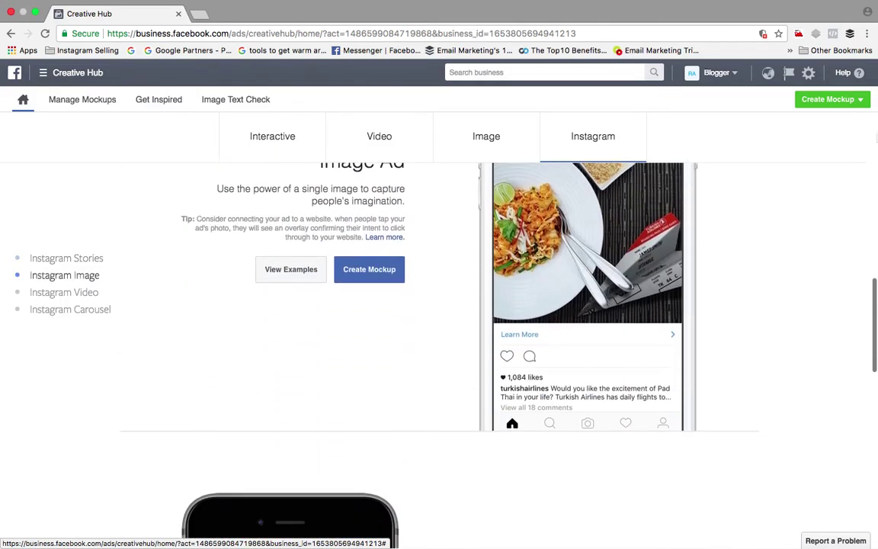
# Step: Open the list of mockup types and scroll through it
pyautogui.click(861, 103)
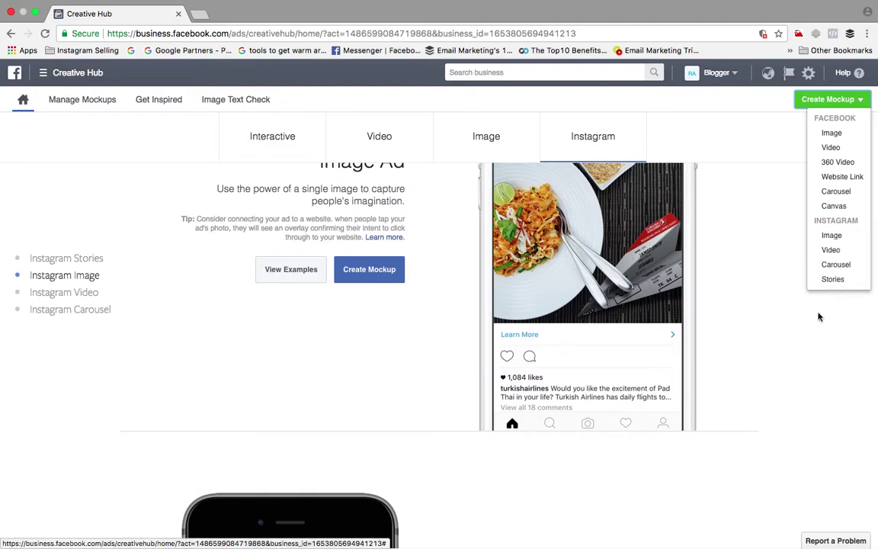
pyautogui.scroll(-5, 800, 322)
pyautogui.scroll(-3, 793, 324)
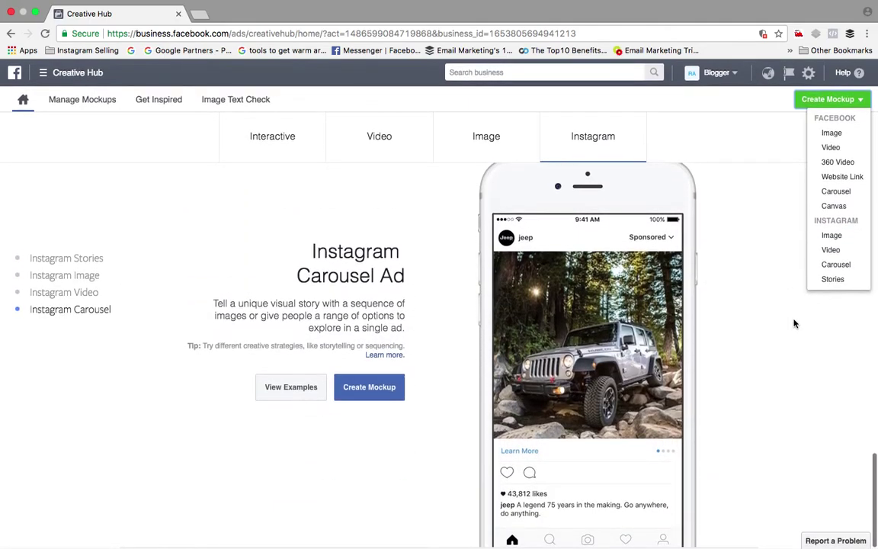
pyautogui.scroll(8, 793, 324)
pyautogui.scroll(2, 793, 324)
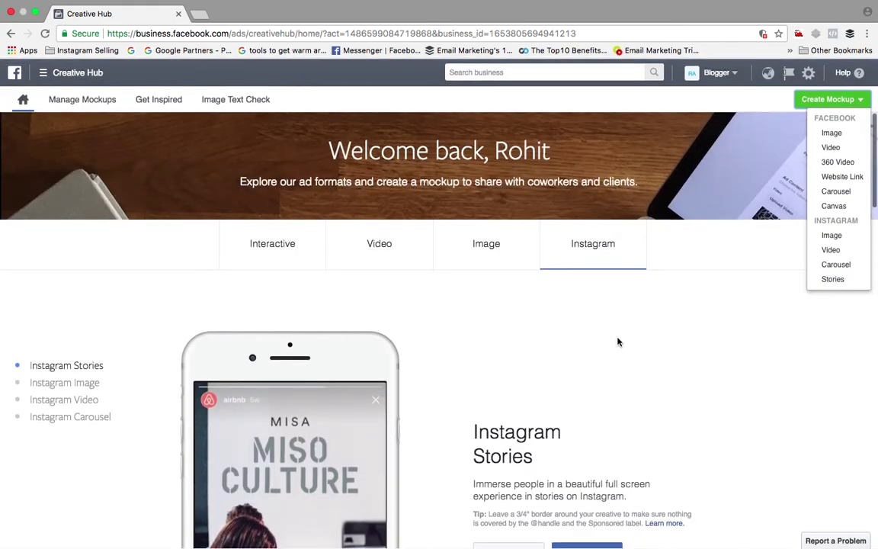
pyautogui.scroll(-1, 487, 309)
pyautogui.scroll(1, 488, 309)
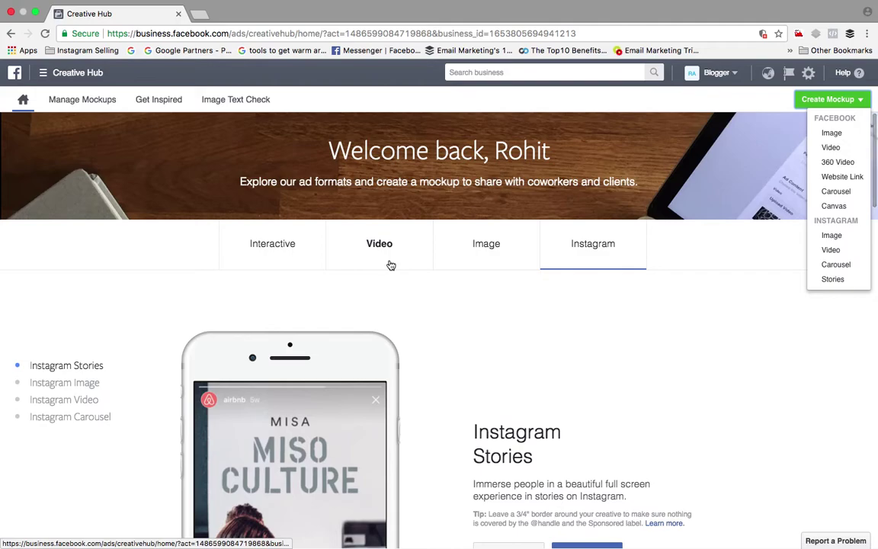
# Step: Show the Interactive formats, then switch to Image to show Facebook Image Ad
pyautogui.click(294, 255)
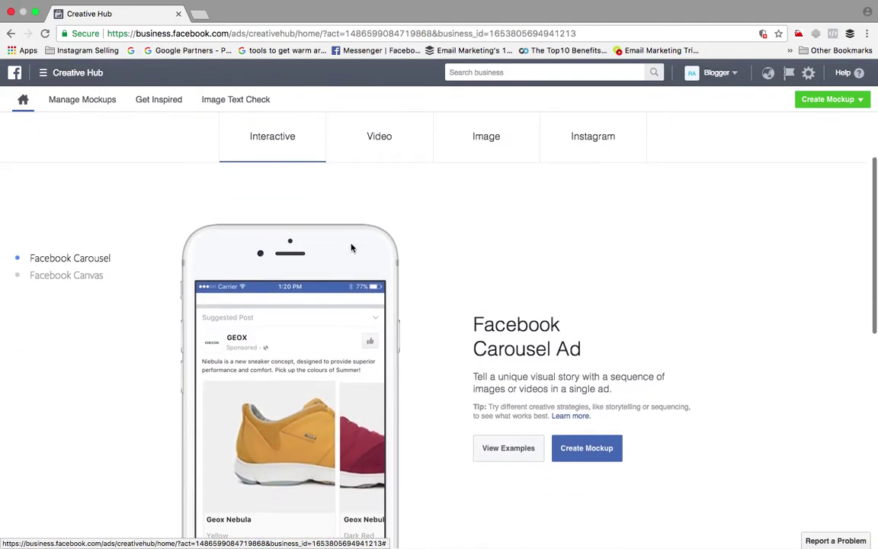
pyautogui.scroll(-4, 594, 320)
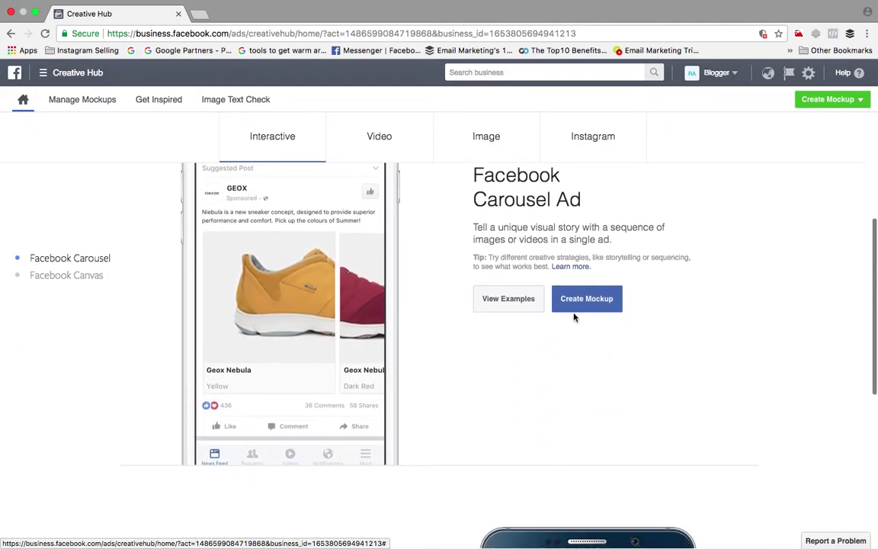
pyautogui.click(500, 147)
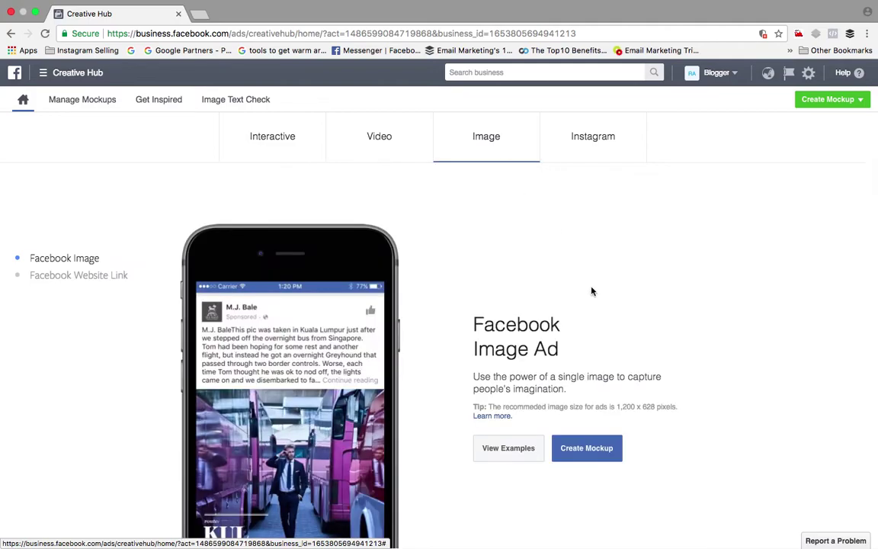
pyautogui.scroll(-3, 579, 297)
# Step: Page through the Facebook Image Ad examples, then create a new Instagram Image Ad mockup
pyautogui.click(514, 234)
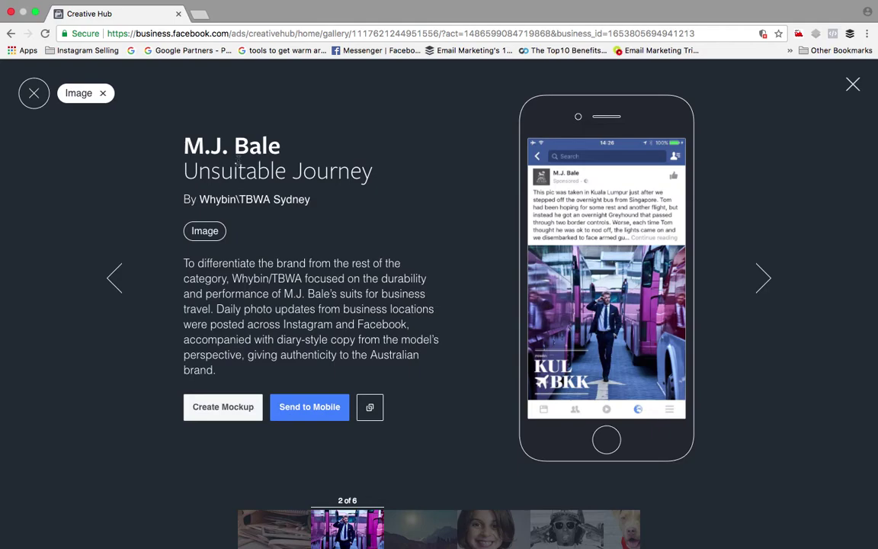
pyautogui.click(761, 279)
pyautogui.click(761, 283)
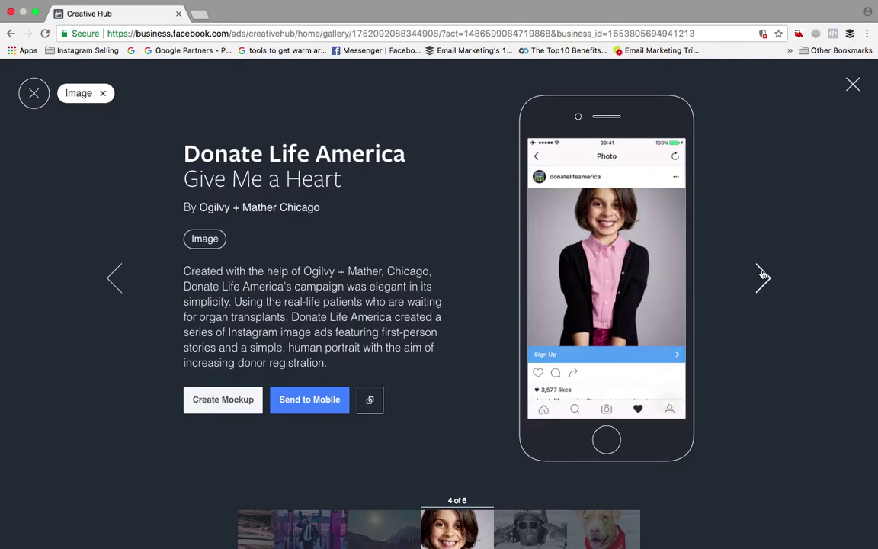
pyautogui.click(760, 278)
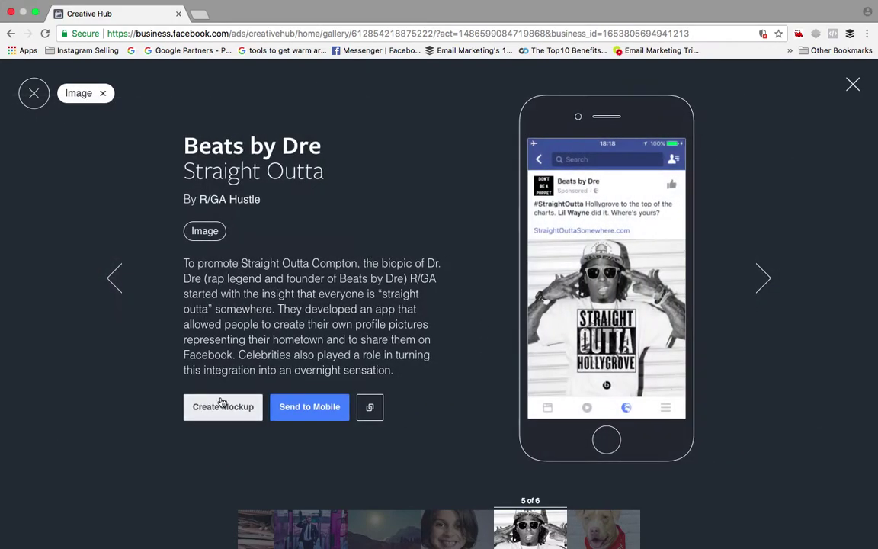
pyautogui.click(116, 279)
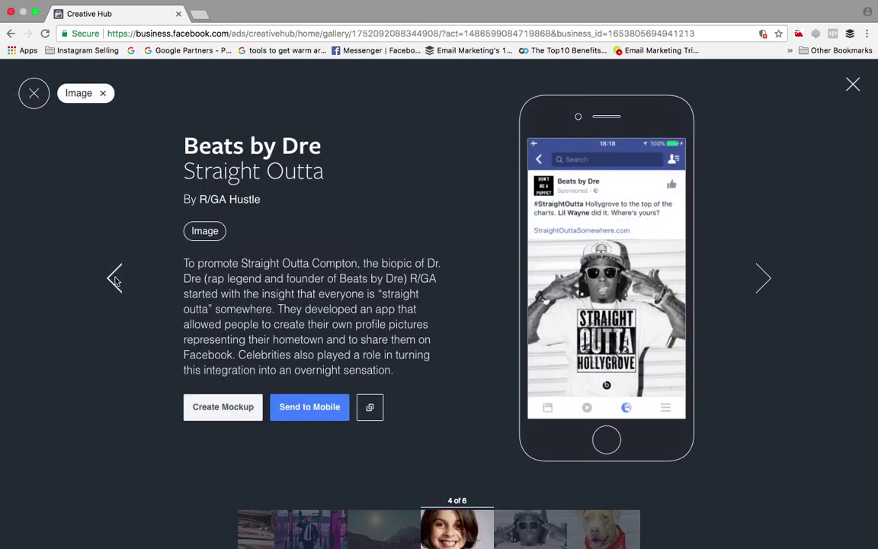
pyautogui.click(237, 407)
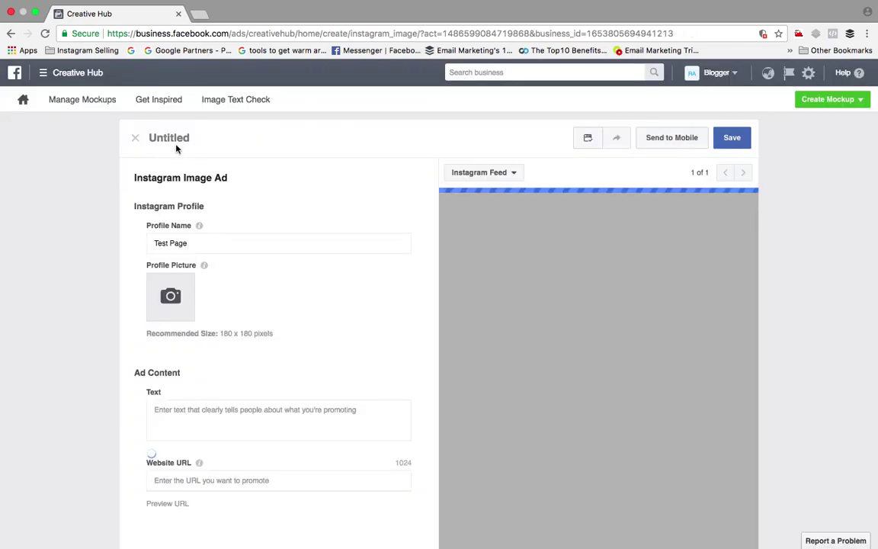
# Step: Rename the Untitled mockup to 'Facebook Creative Hub'
pyautogui.click(174, 141)
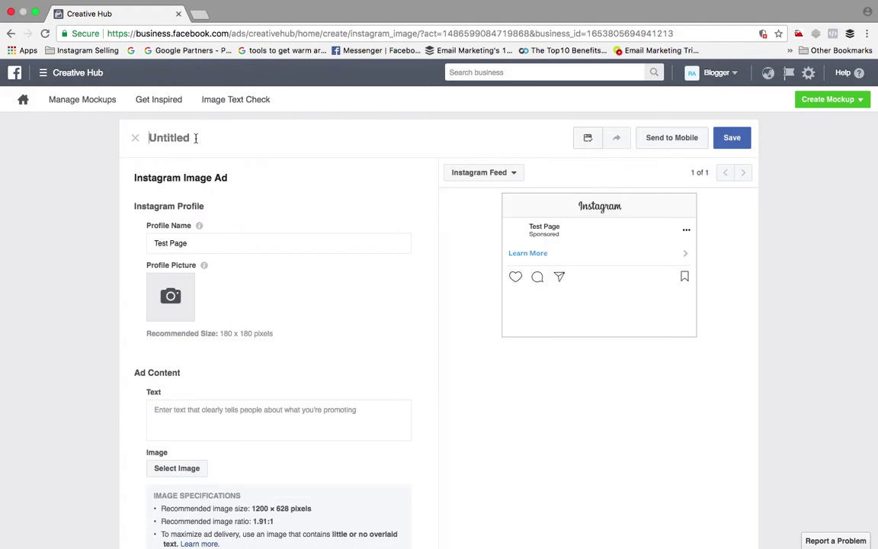
pyautogui.write('F')
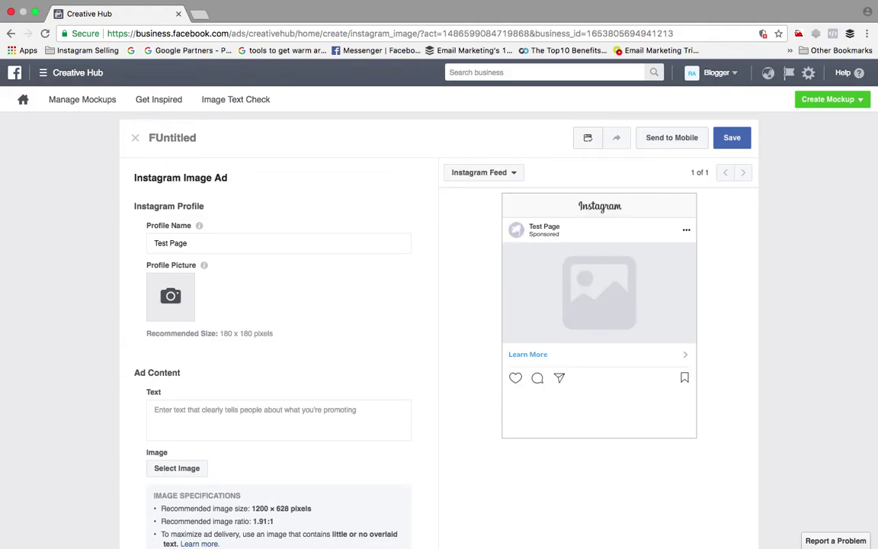
pyautogui.press('BackSpace')
pyautogui.click(177, 138)
pyautogui.write('Facebook C')
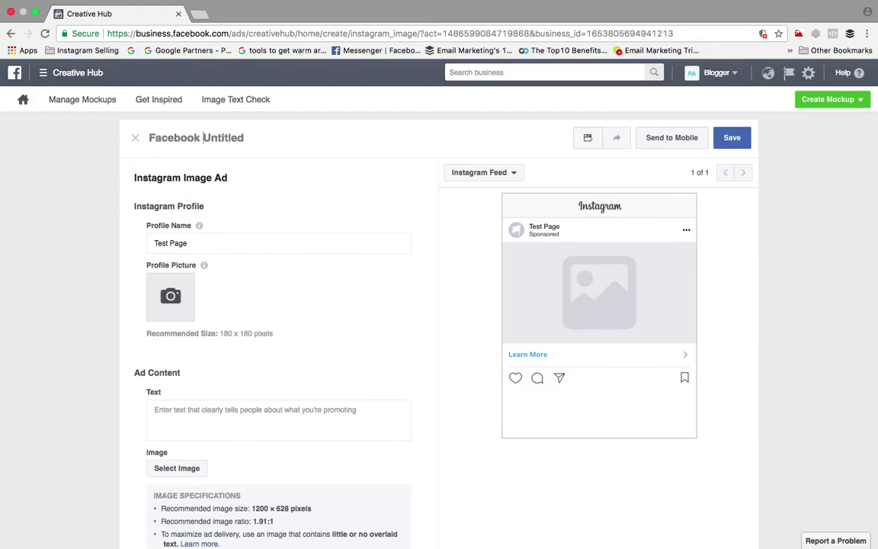
pyautogui.write('reative HU')
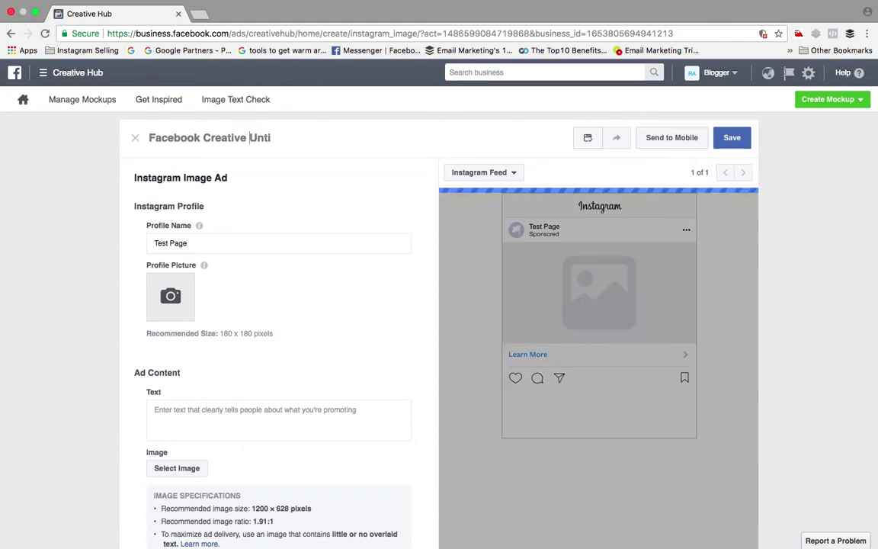
pyautogui.write('B')
pyautogui.press('BackSpace')
pyautogui.press('BackSpace')
pyautogui.press('BackSpace')
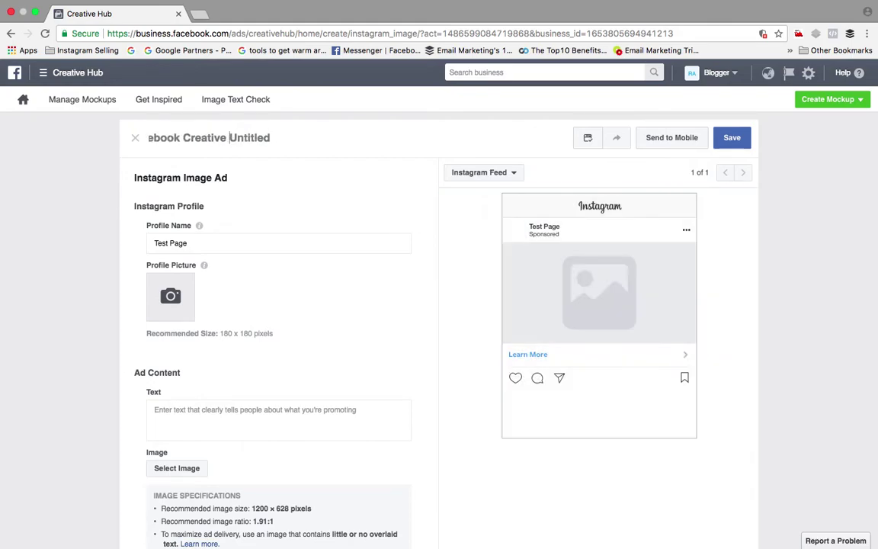
pyautogui.write('Hub')
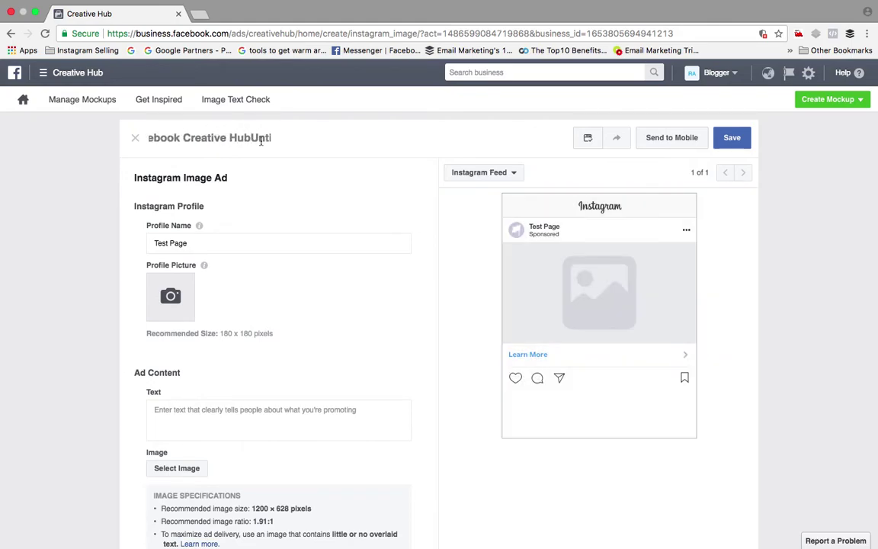
pyautogui.press('BackSpace')
pyautogui.press('Delete')
pyautogui.press('Delete')
pyautogui.press('Delete')
pyautogui.press('Delete')
pyautogui.press('Delete')
pyautogui.press('Delete')
pyautogui.press('Delete')
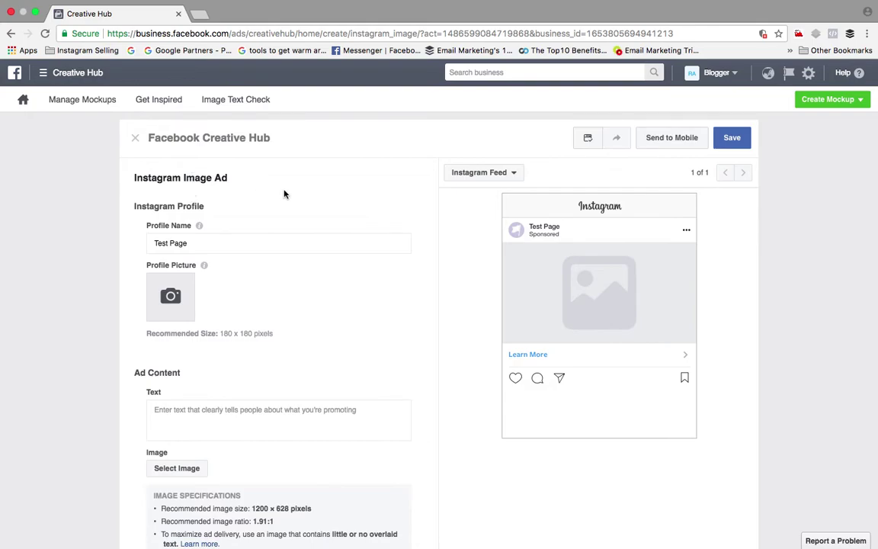
# Step: Replace Test Page with a custom profile name and pick the first library photo as profile picture
pyautogui.click(206, 242)
pyautogui.write('R')
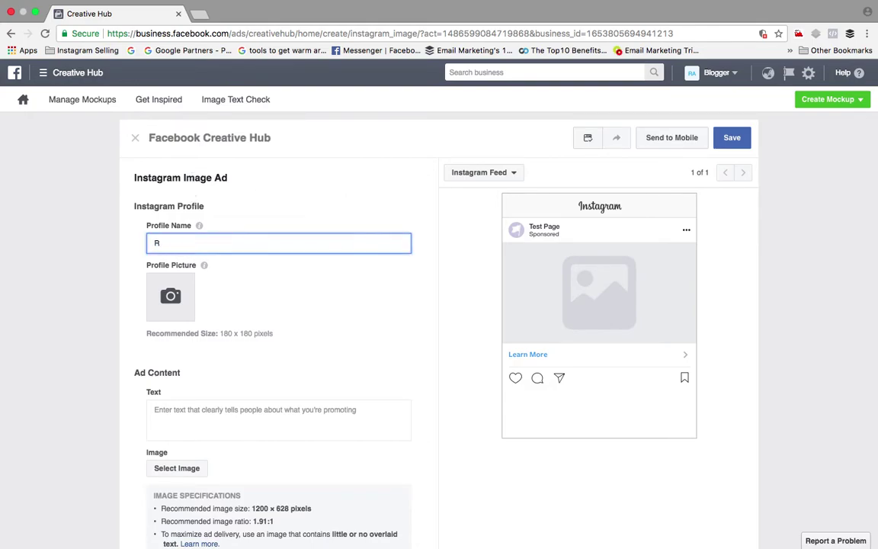
pyautogui.write('ohit Ashok')
pyautogui.click(172, 297)
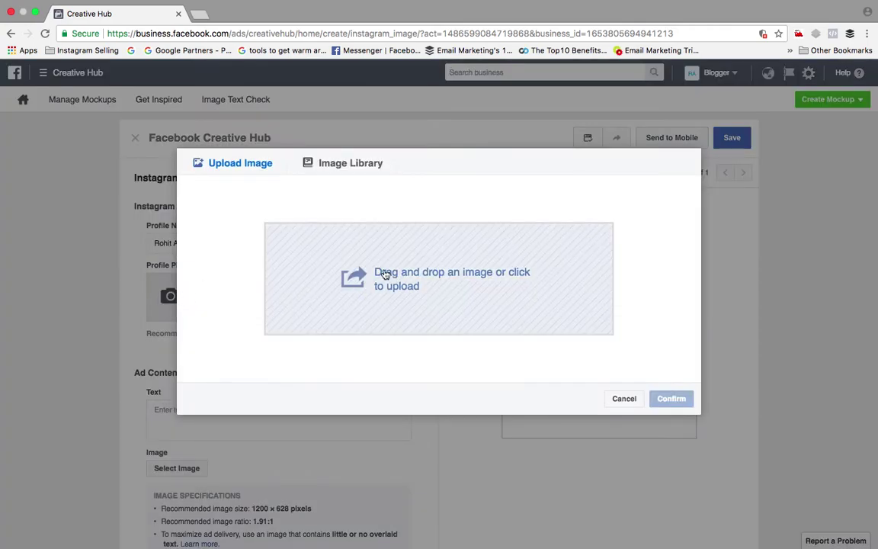
pyautogui.click(339, 164)
pyautogui.click(223, 226)
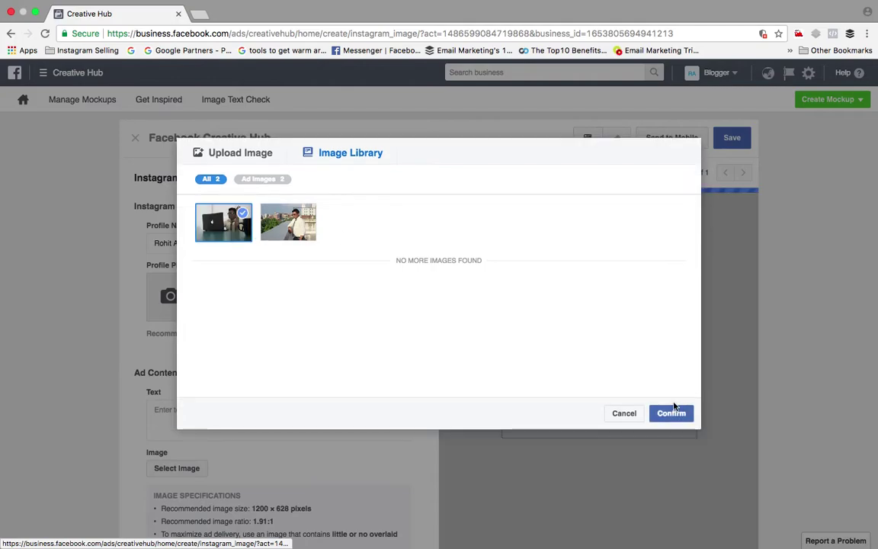
pyautogui.click(679, 418)
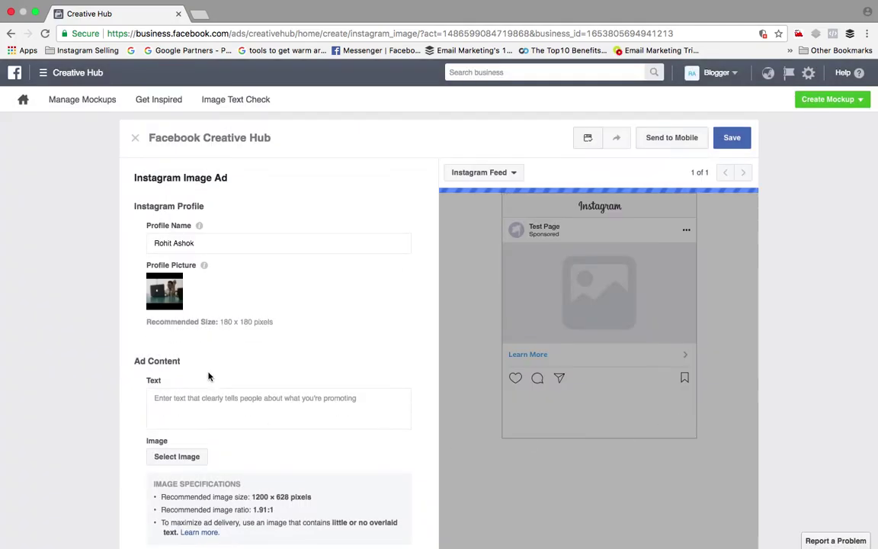
# Step: Write the ad text 'Learn Digital Marketing from the most nerdy expert ever'
pyautogui.click(203, 399)
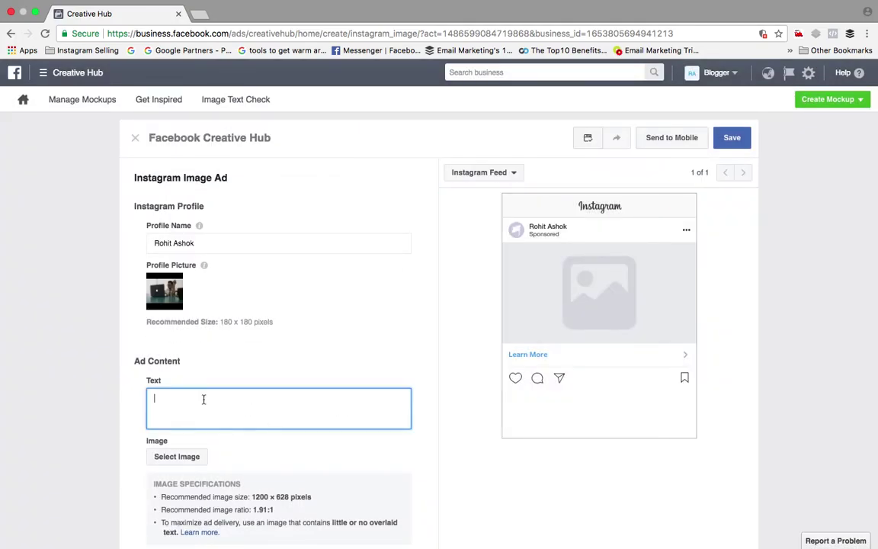
pyautogui.write('Learn Digital Marketing form')
pyautogui.press('BackSpace')
pyautogui.press('BackSpace')
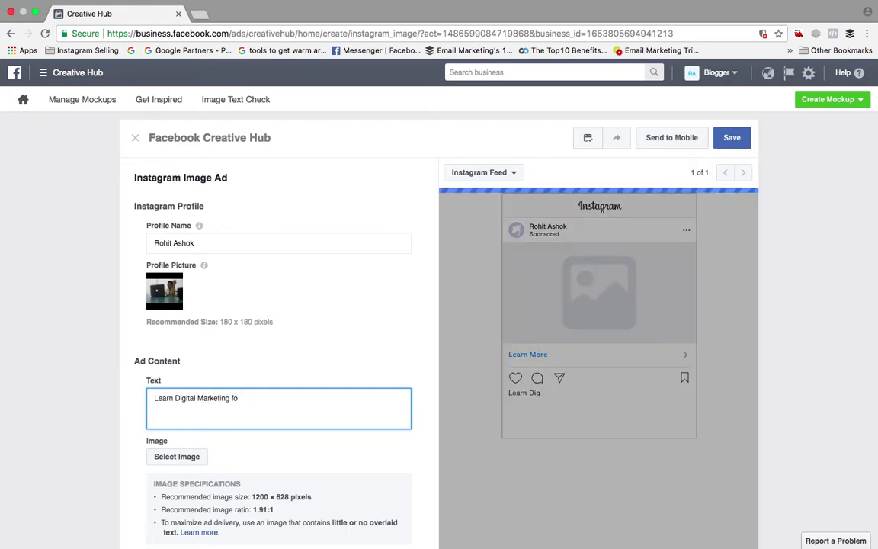
pyautogui.write('rom the most ner')
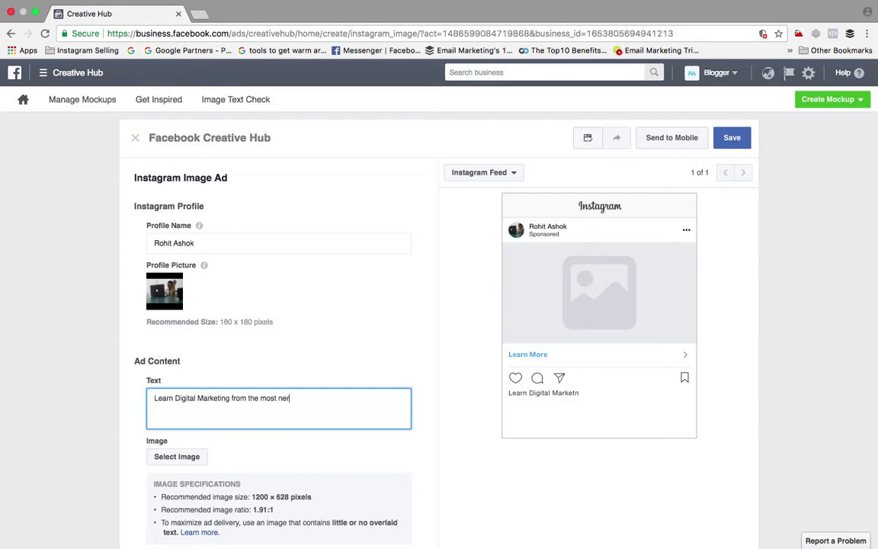
pyautogui.write('dy expert ever.')
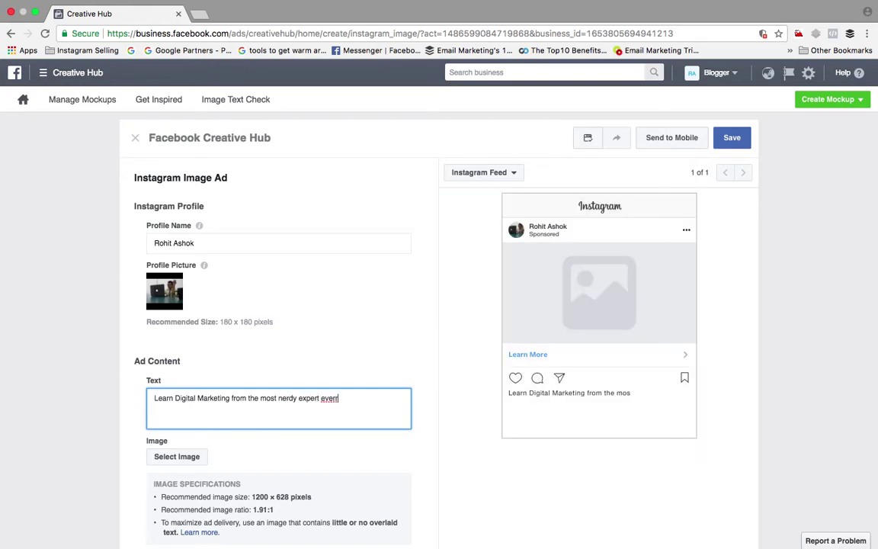
# Step: Use the second library photo, IMG_1870.JPG, as the ad's main image
pyautogui.scroll(-2, 190, 427)
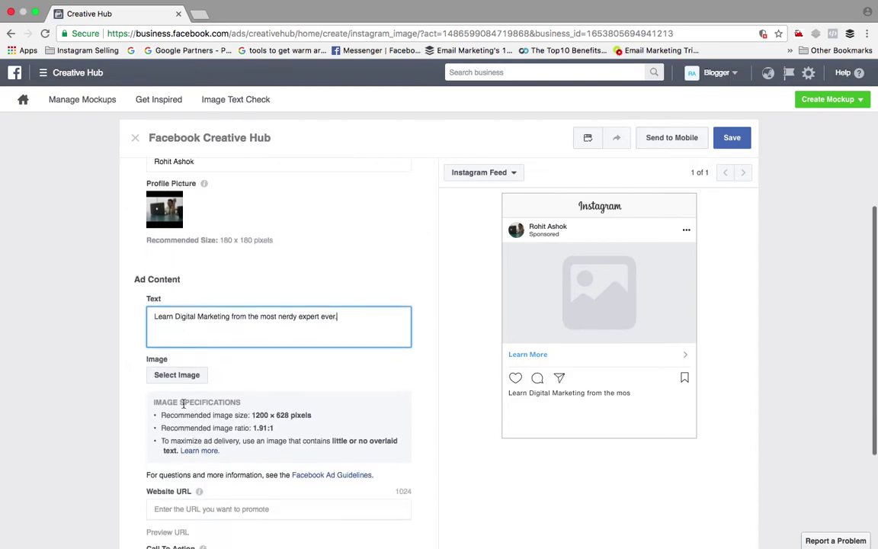
pyautogui.click(173, 369)
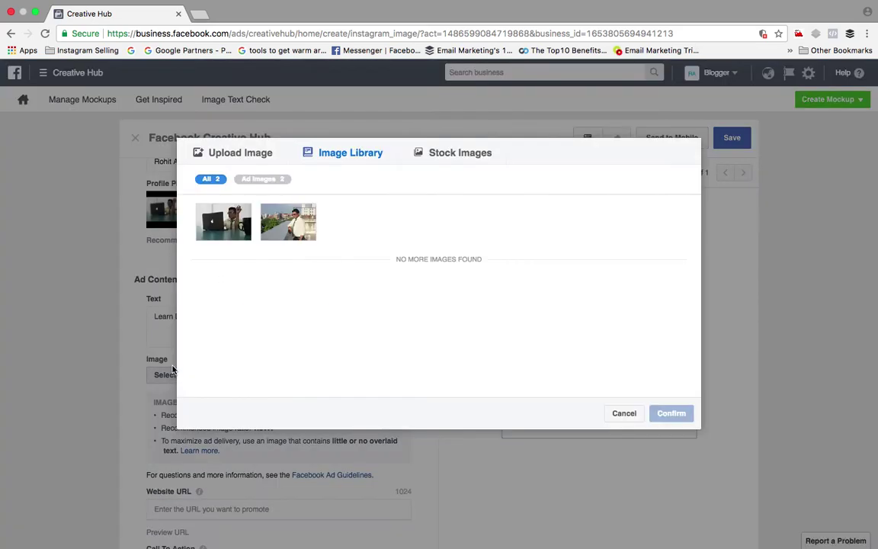
pyautogui.click(288, 221)
pyautogui.click(670, 415)
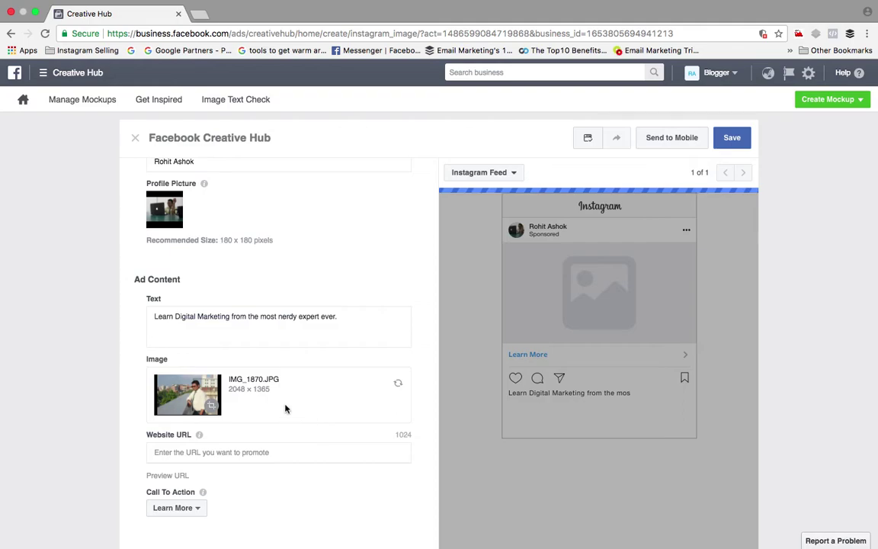
# Step: Enter the personal website URL and choose Contact Us as the call to action
pyautogui.scroll(-2, 290, 442)
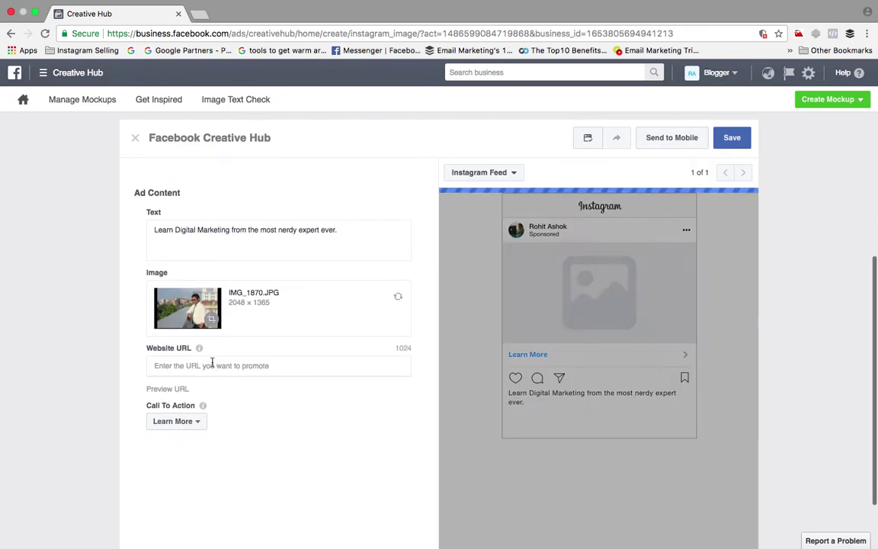
pyautogui.click(211, 366)
pyautogui.write('www.')
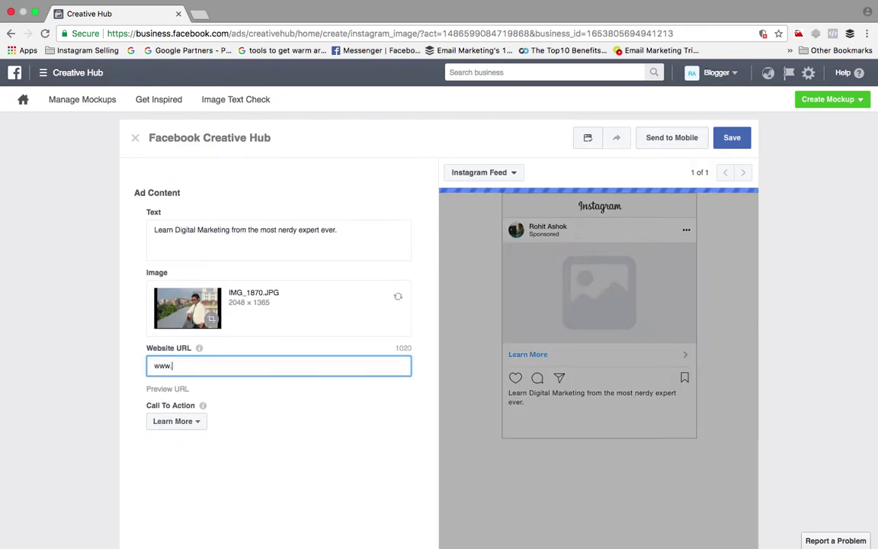
pyautogui.write('rohitashok.com')
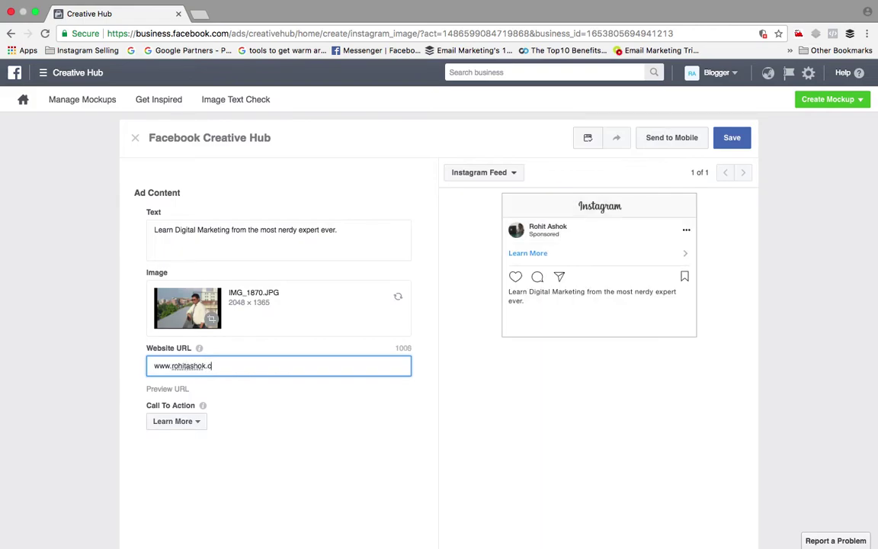
pyautogui.click(189, 422)
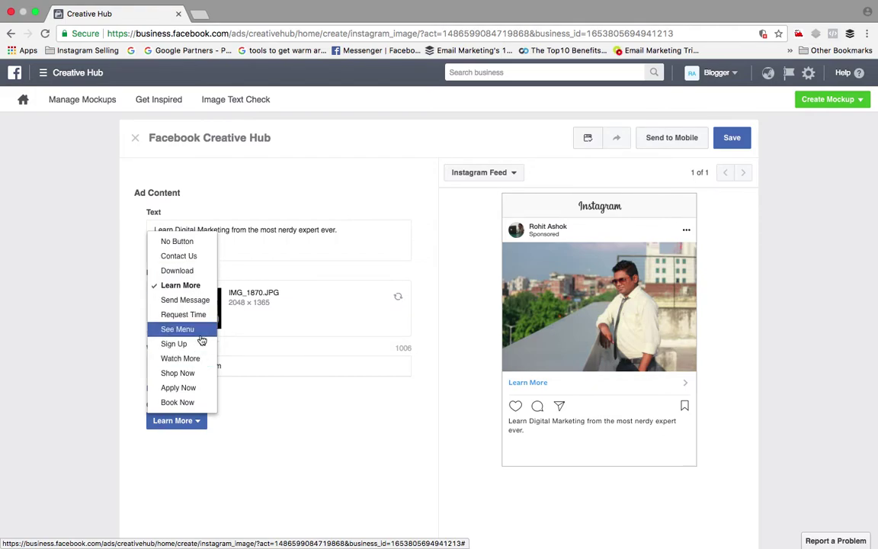
pyautogui.click(191, 258)
pyautogui.scroll(1, 317, 445)
pyautogui.scroll(2, 317, 445)
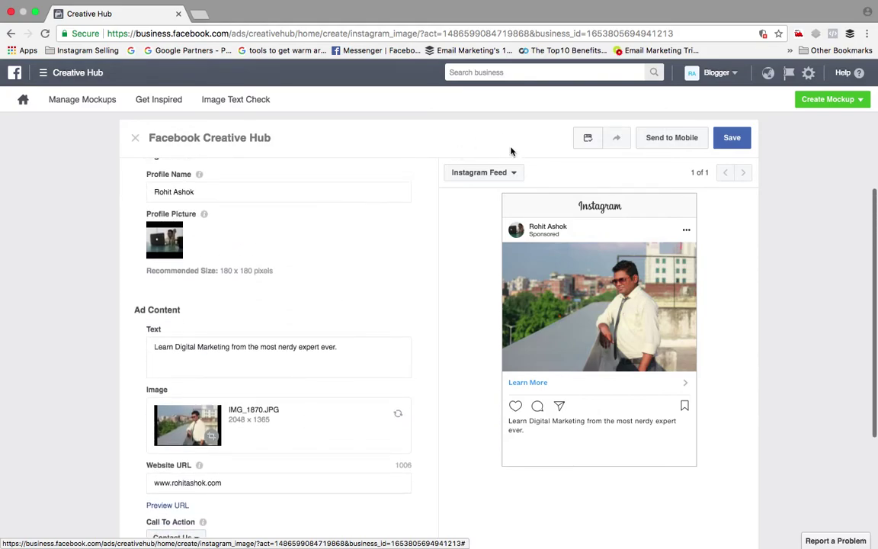
# Step: Send the mockup preview to mobile, then save it under the name 'Facebook Creative Hub'
pyautogui.click(505, 173)
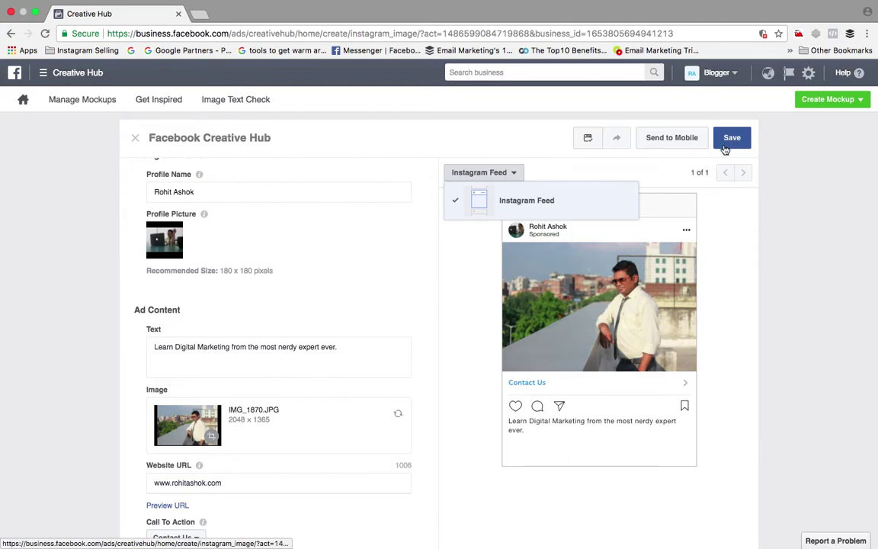
pyautogui.click(667, 139)
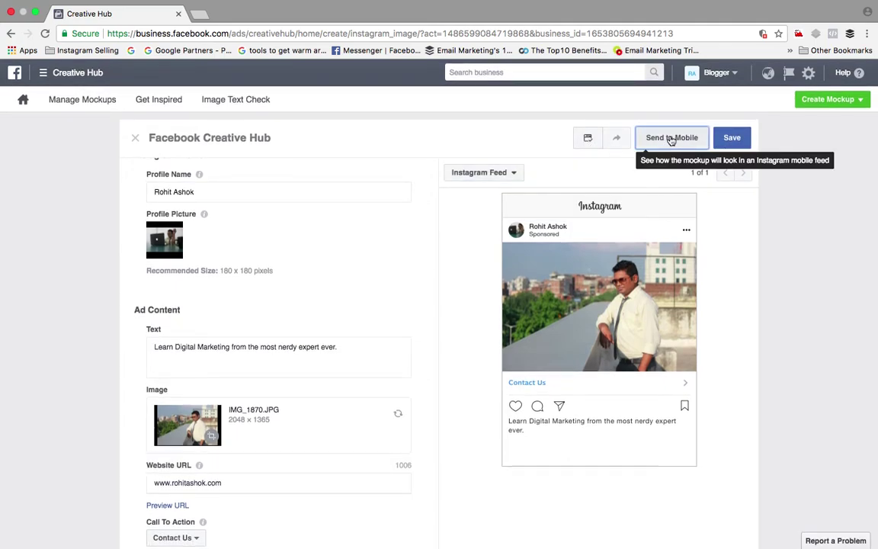
pyautogui.click(735, 140)
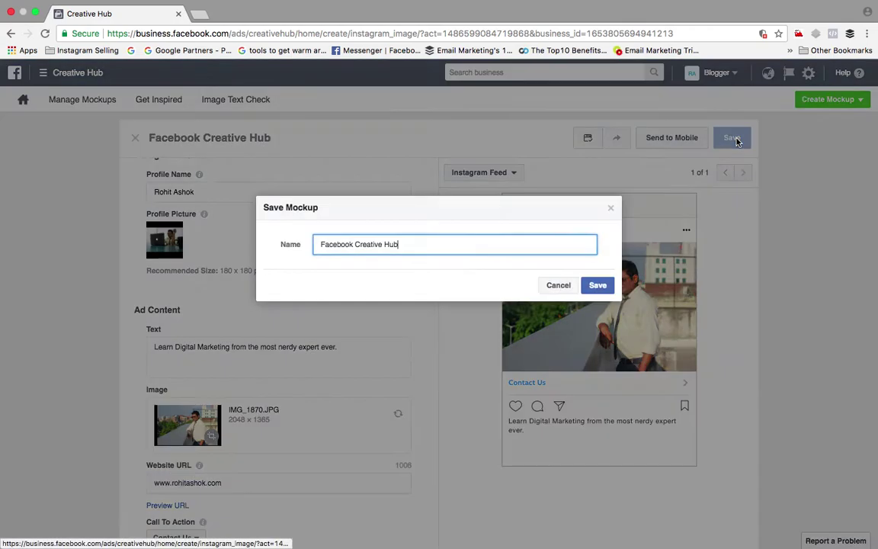
pyautogui.press('Return')
pyautogui.click(445, 359)
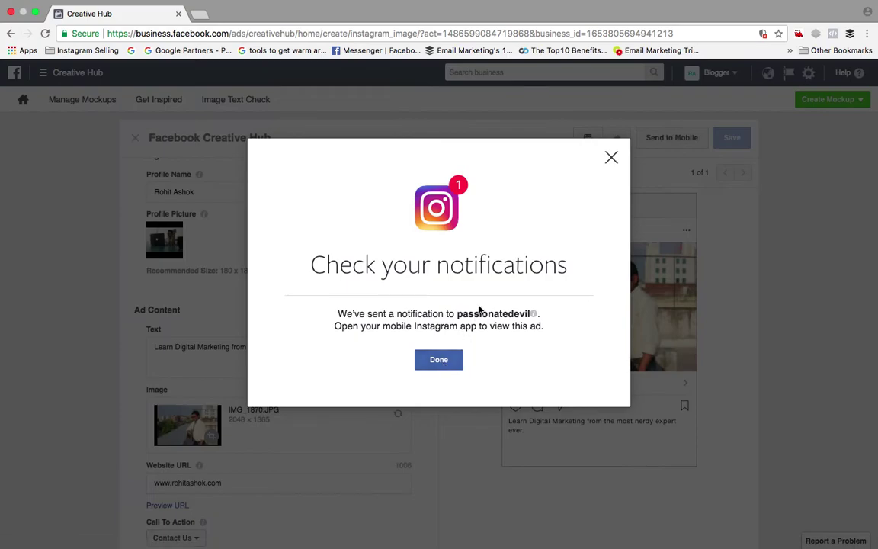
pyautogui.click(440, 360)
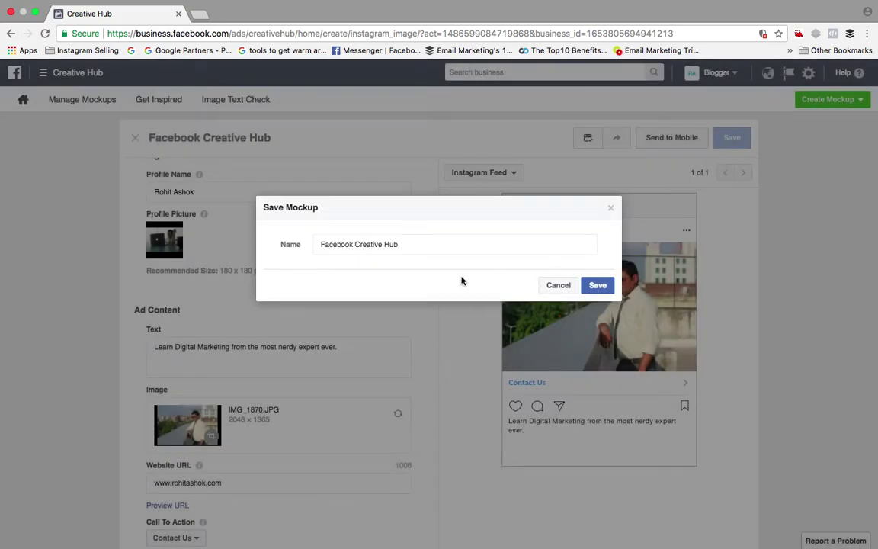
pyautogui.click(402, 244)
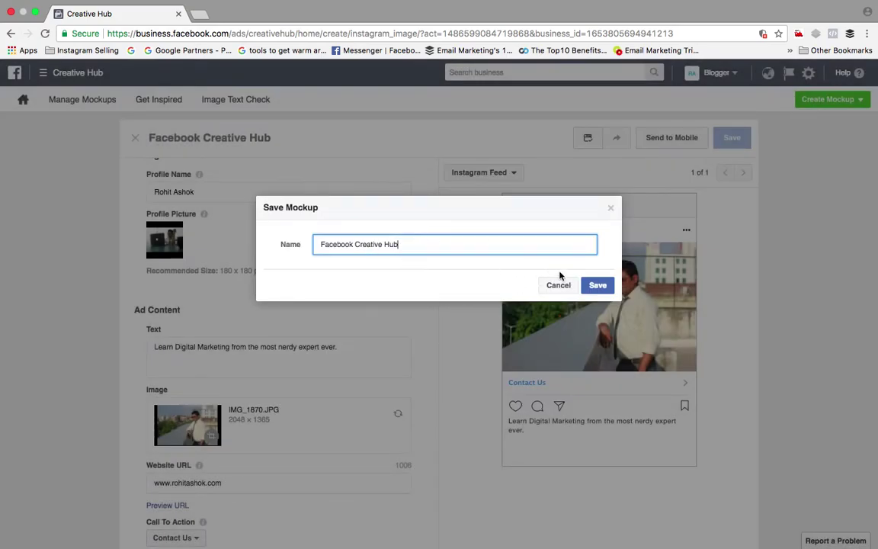
pyautogui.click(598, 286)
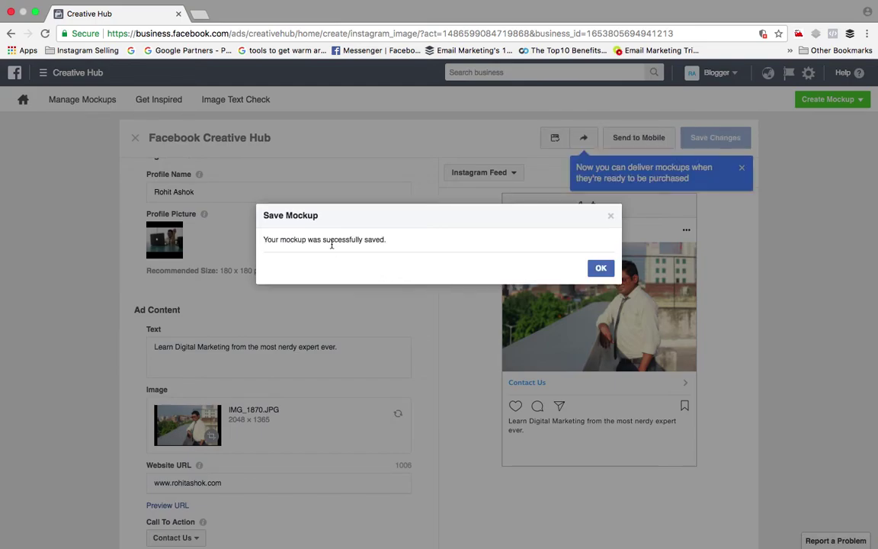
# Step: Acknowledge the saved mockup and open its shared preview page in a new tab
pyautogui.click(599, 268)
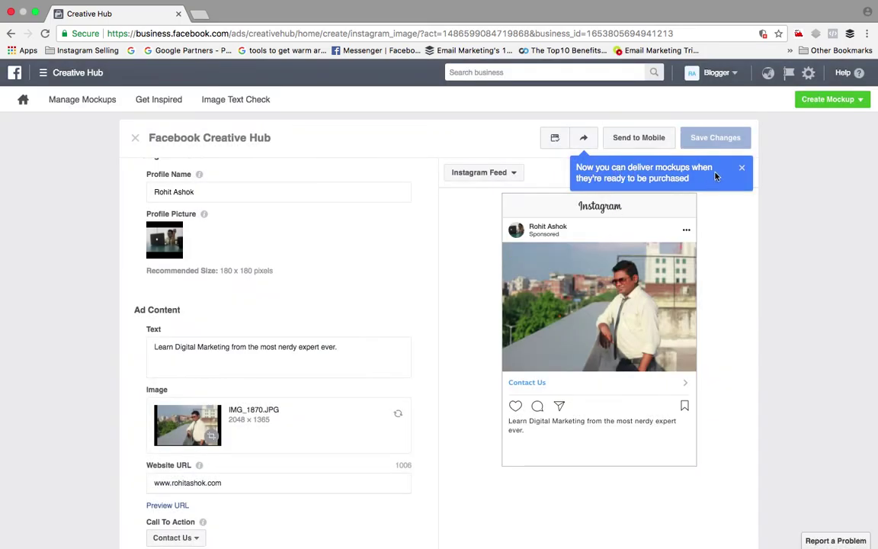
pyautogui.click(585, 141)
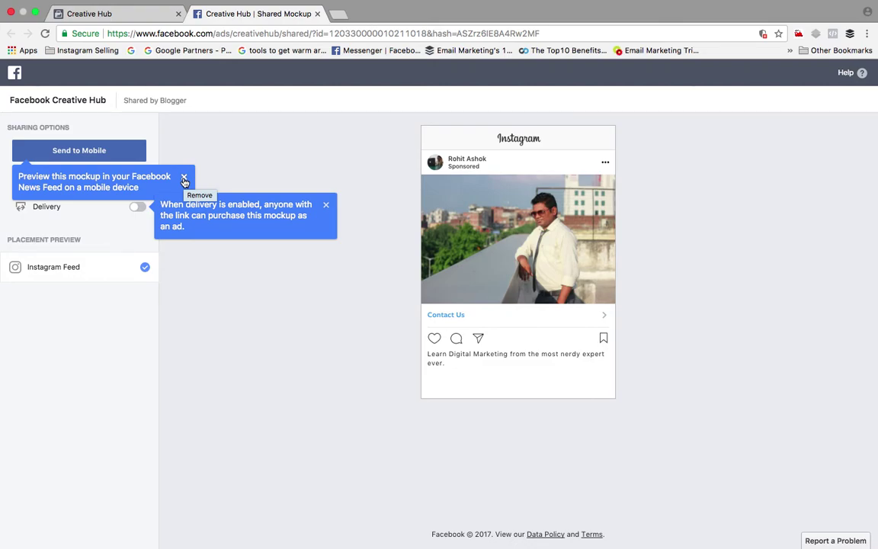
# Step: Dismiss the mobile preview tip, turn Delivery on, and copy the short fb.com purchase link
pyautogui.click(184, 178)
pyautogui.click(138, 207)
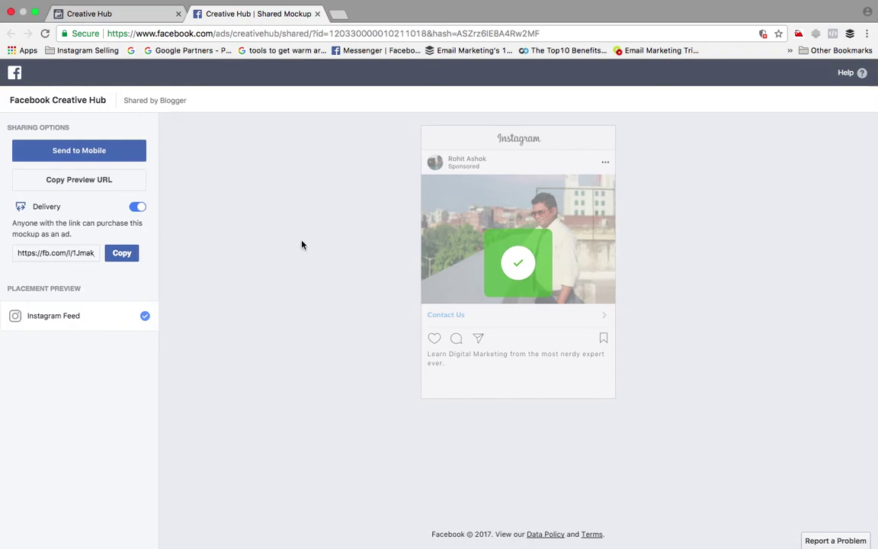
pyautogui.click(123, 256)
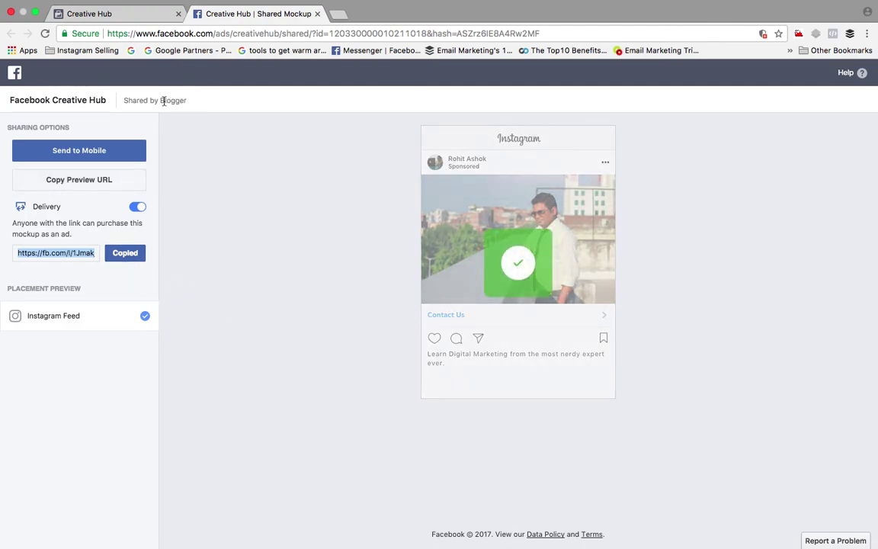
pyautogui.click(107, 179)
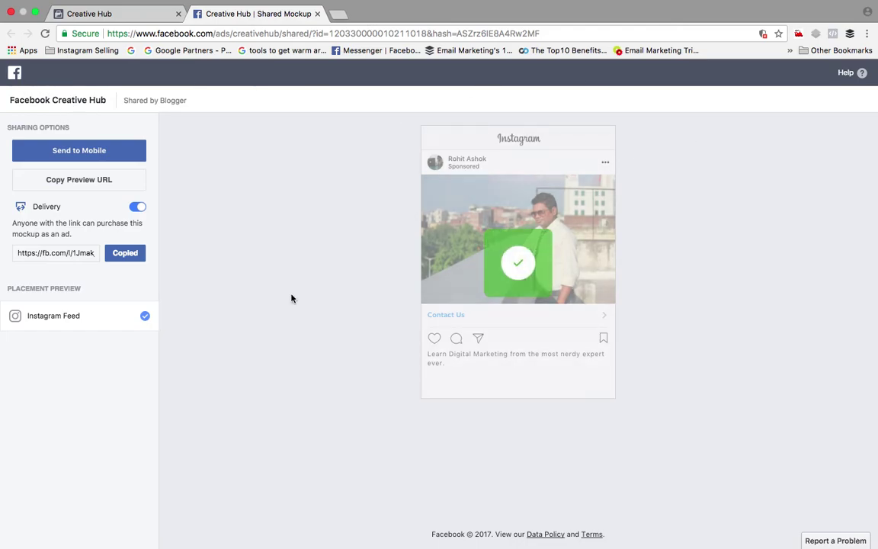
pyautogui.click(114, 255)
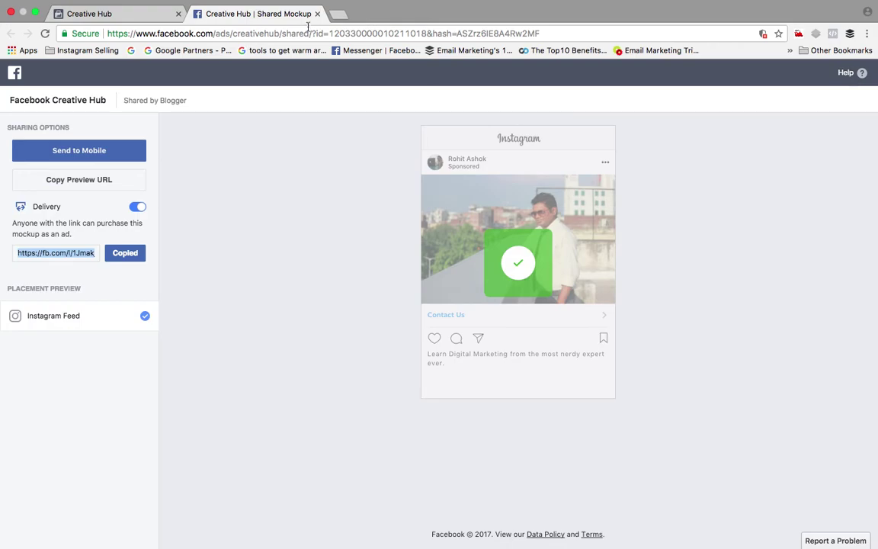
# Step: Load the copied short link in a new tab and import the mockup into the personal ad account
pyautogui.click(337, 14)
pyautogui.press('super+v')
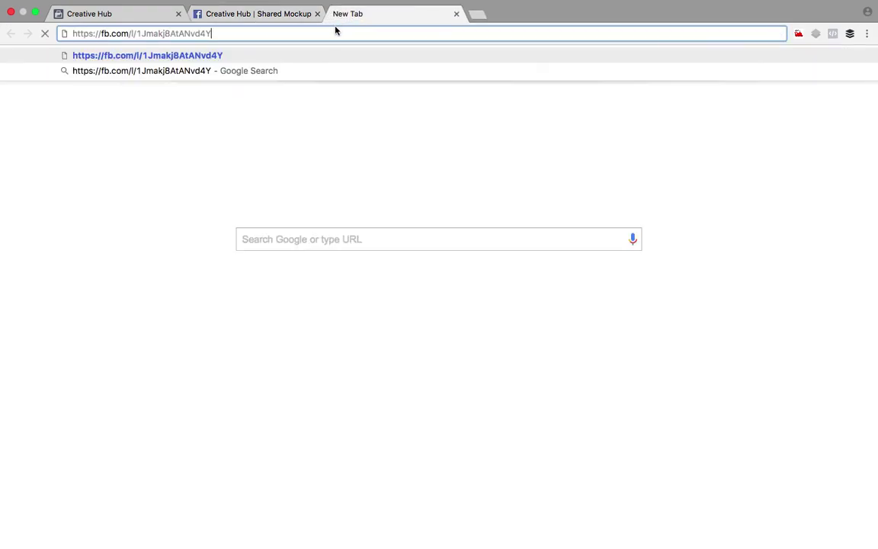
pyautogui.press('Return')
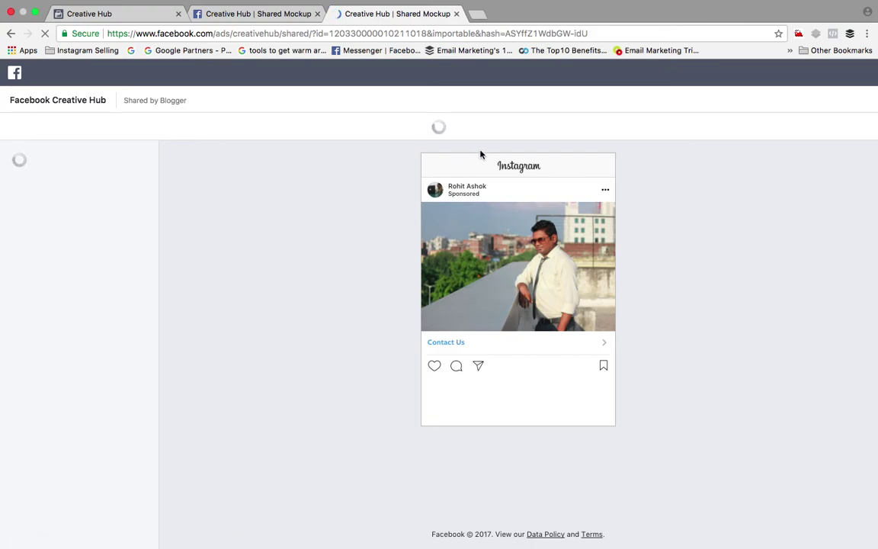
pyautogui.click(513, 130)
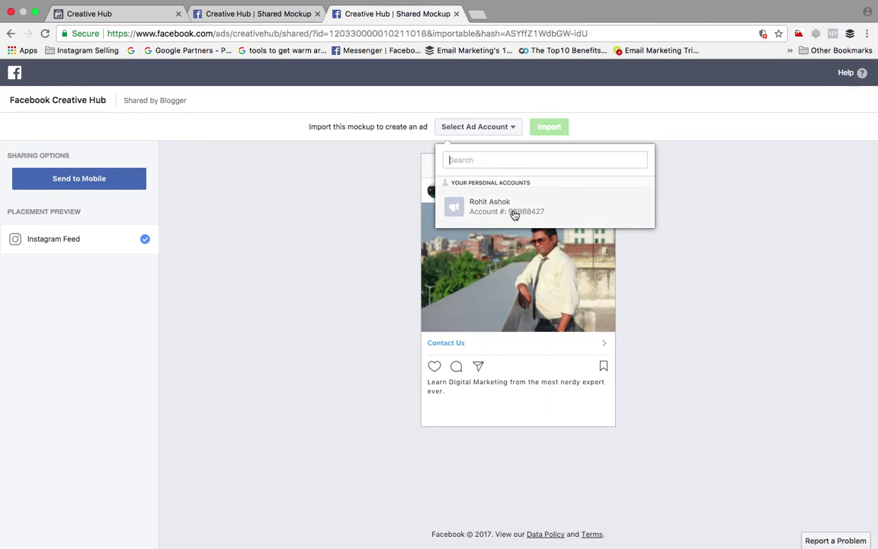
pyautogui.click(555, 127)
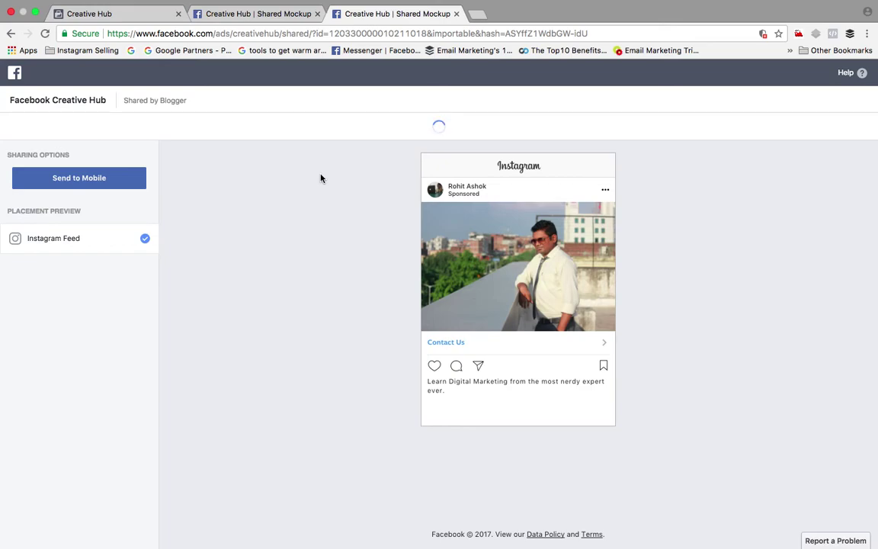
pyautogui.click(267, 15)
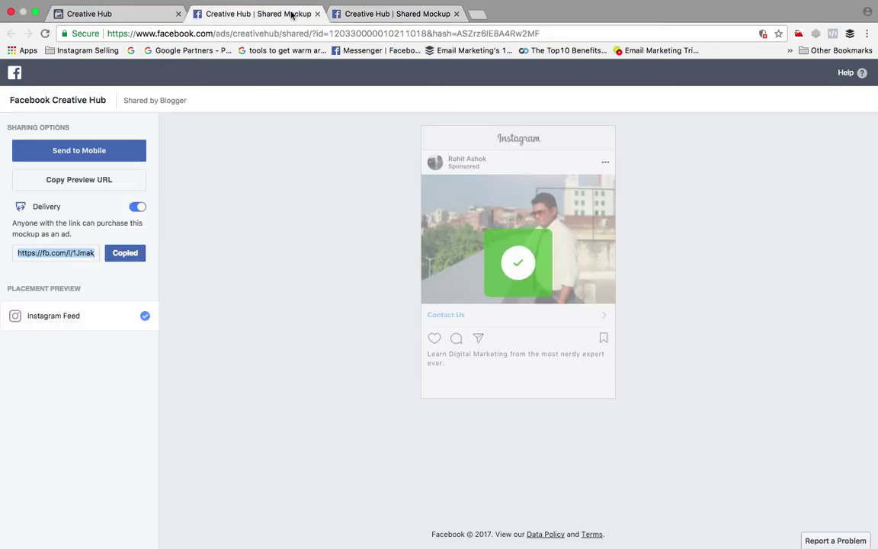
# Step: Close the duplicate shared tab and send the imported mockup to Power Editor's Create Campaign form
pyautogui.click(317, 14)
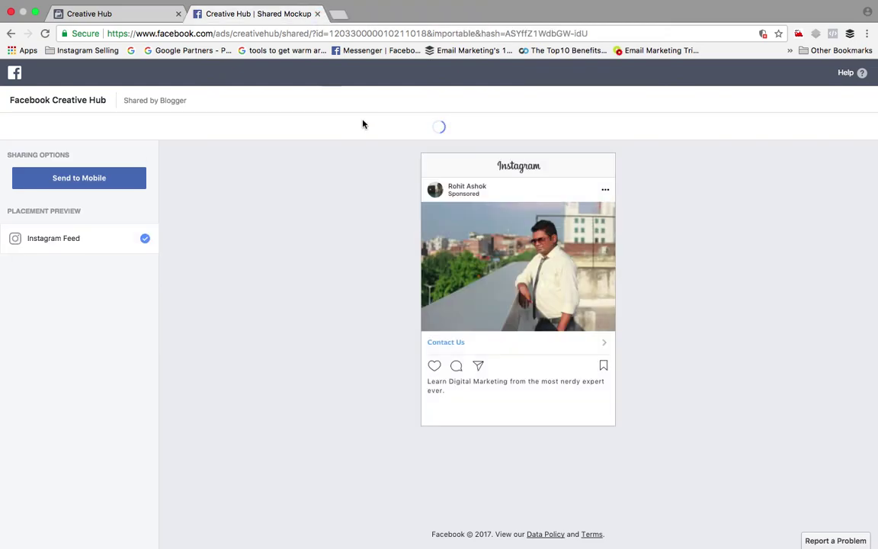
pyautogui.click(128, 17)
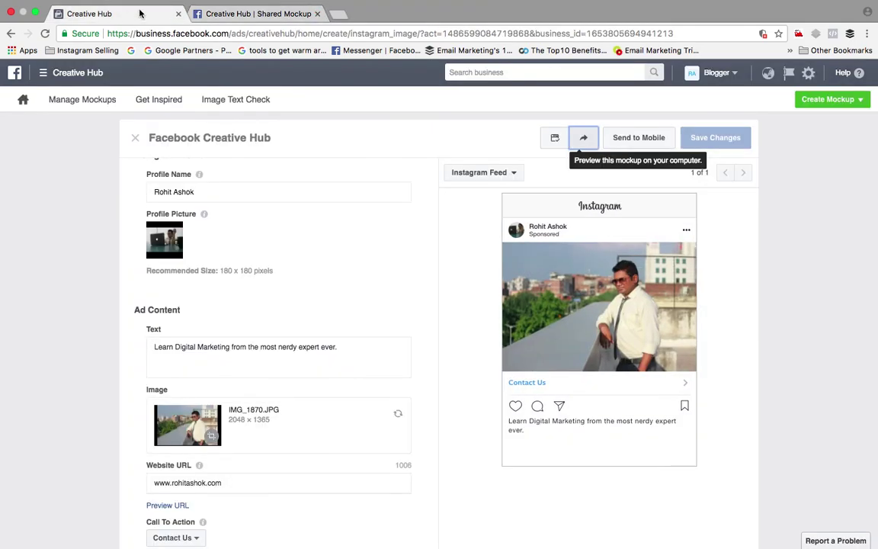
pyautogui.click(256, 15)
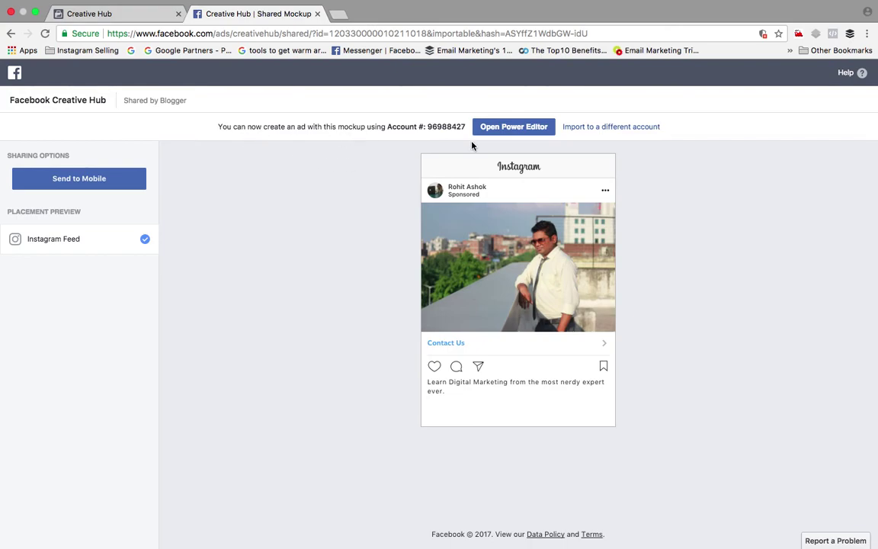
pyautogui.click(513, 127)
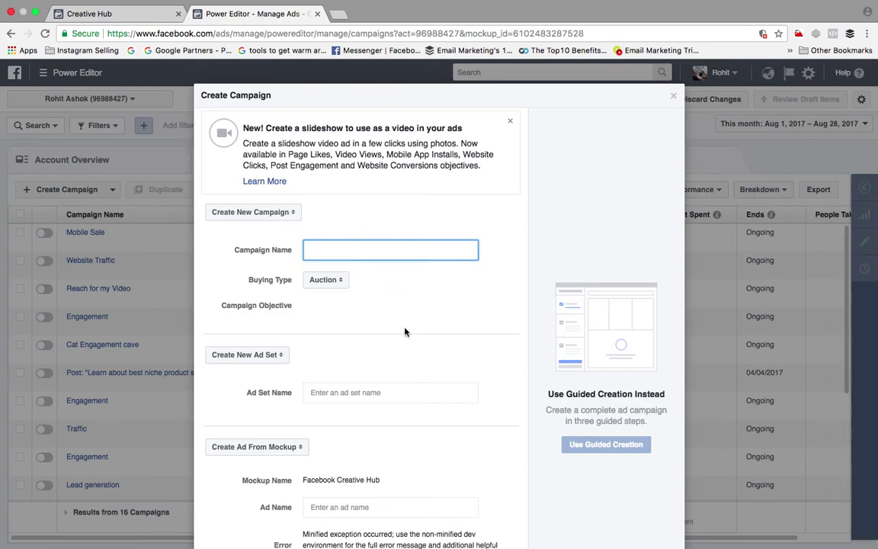
# Step: Close the Create Campaign form, returning to Power Editor's list of 16 campaigns
pyautogui.scroll(-3, 404, 332)
pyautogui.scroll(3, 404, 332)
pyautogui.scroll(1, 404, 332)
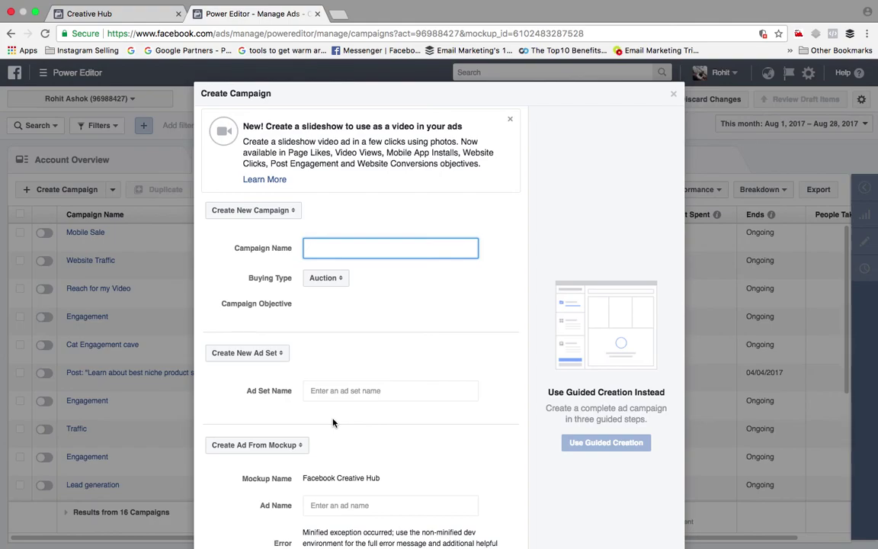
pyautogui.click(674, 96)
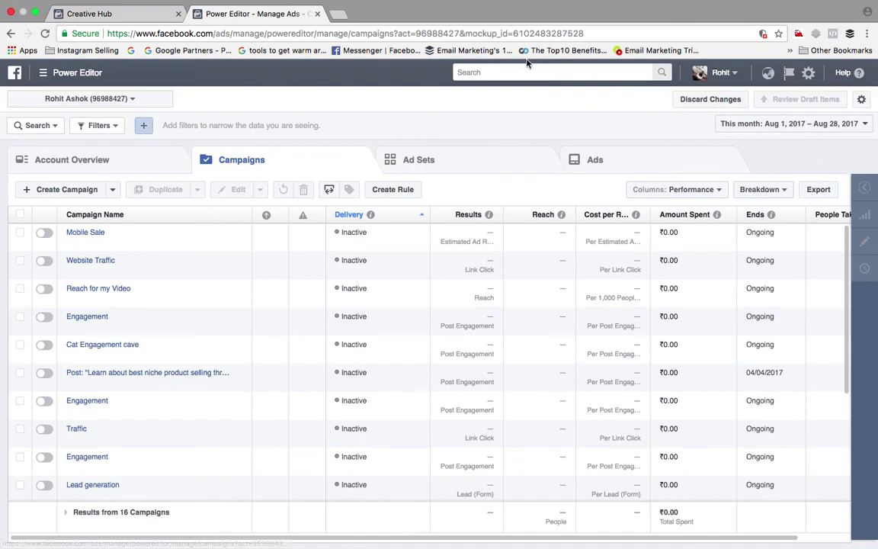
# Step: Close Power Editor, pass through Get Inspired and Image Text Check, then open Manage Mockups
pyautogui.click(317, 14)
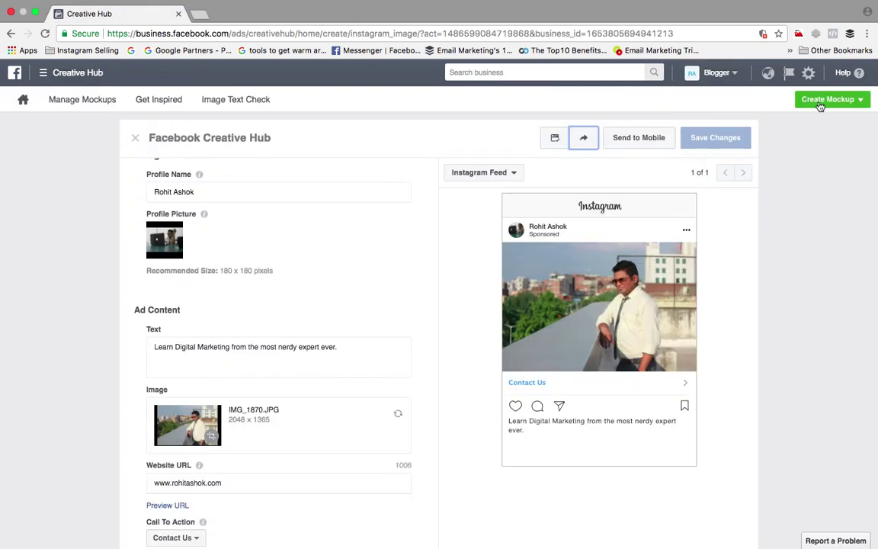
pyautogui.click(846, 101)
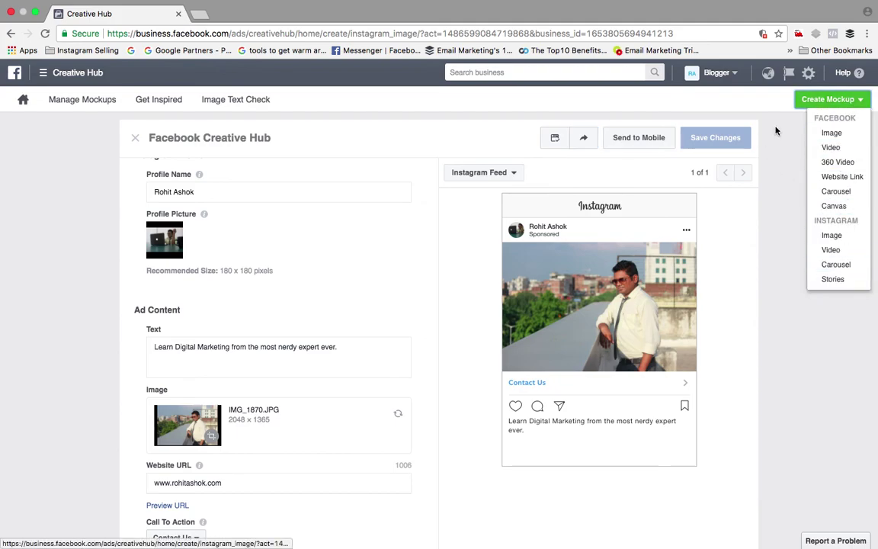
pyautogui.click(163, 101)
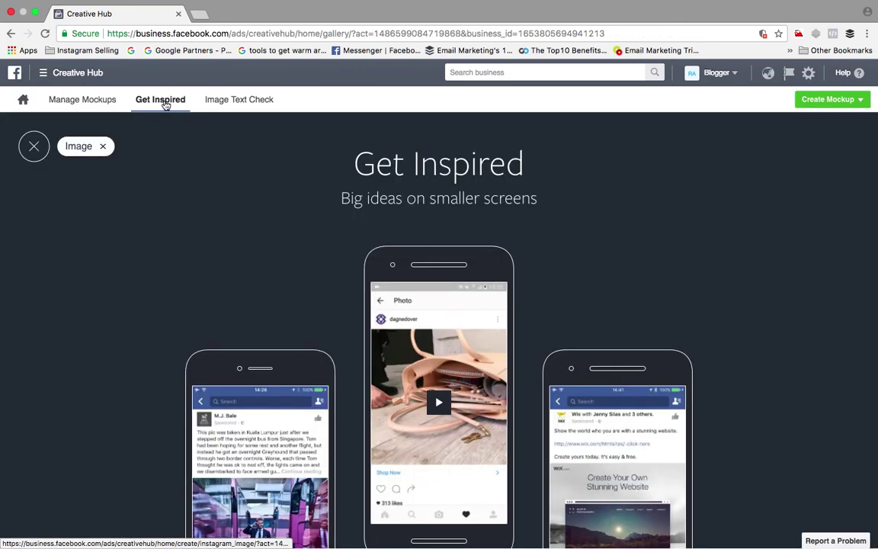
pyautogui.click(245, 99)
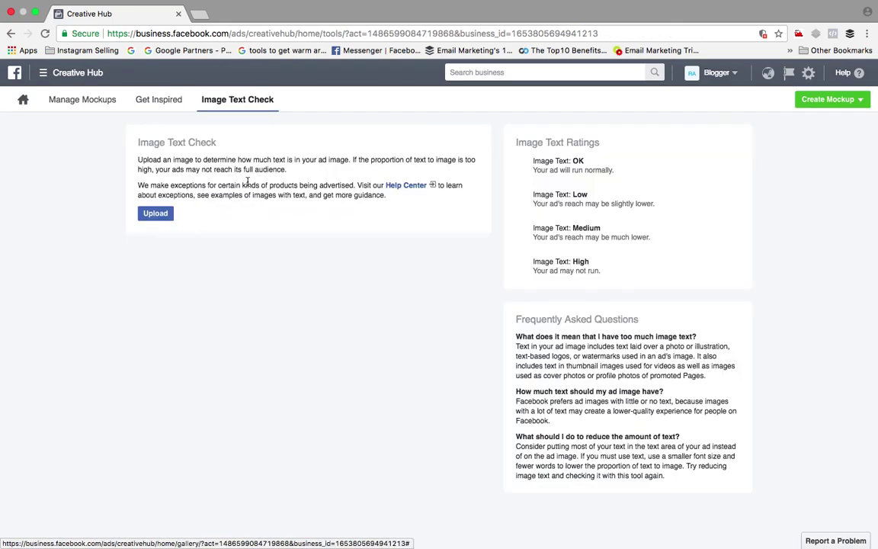
pyautogui.click(93, 107)
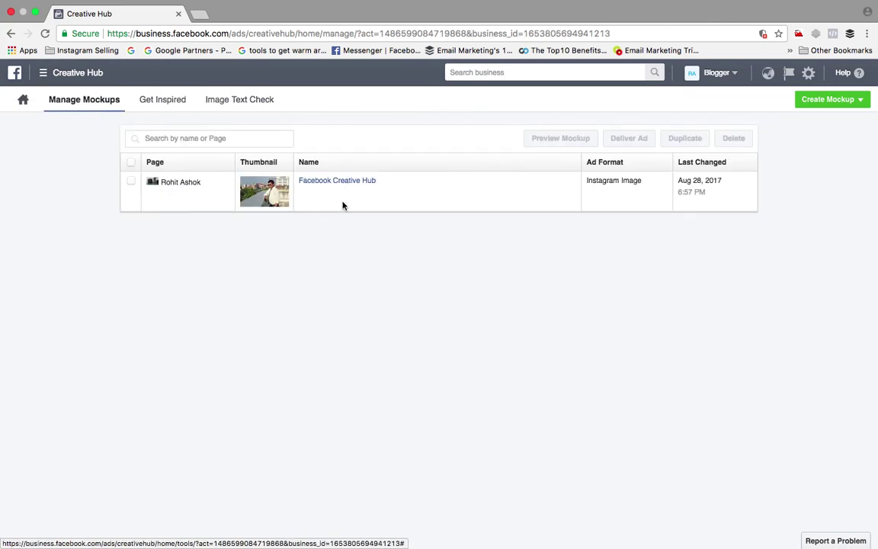